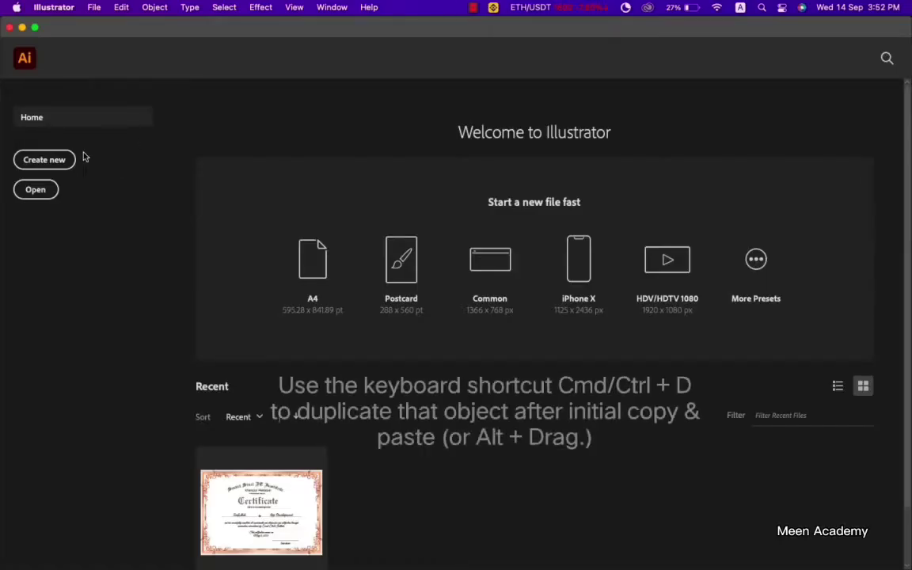
Create a new 2000 × 1600 px RGB document from the Custom preset
click(59, 159)
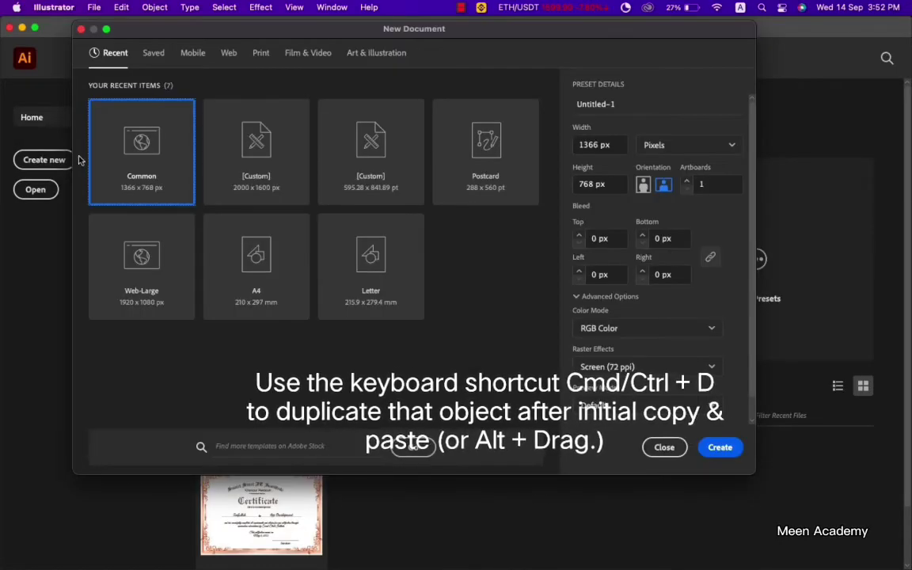
click(256, 179)
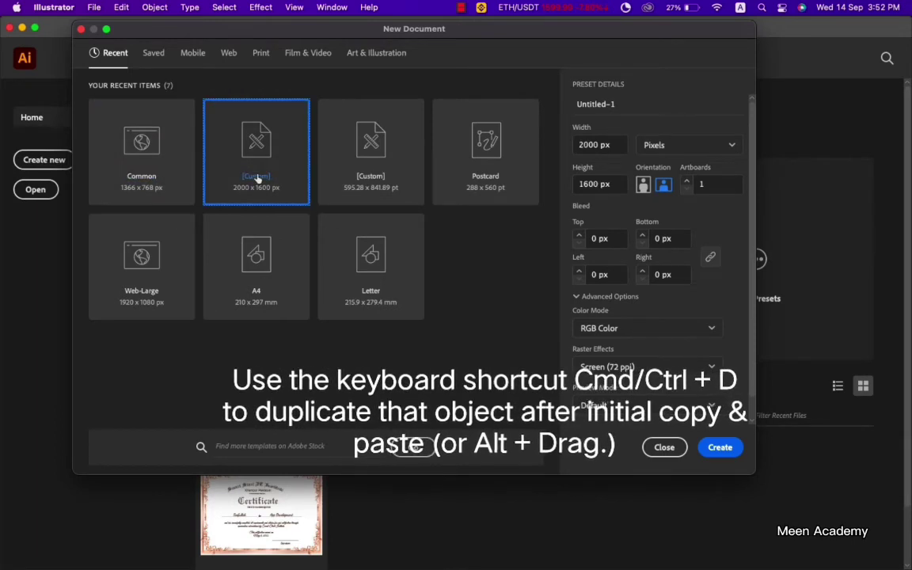
click(720, 447)
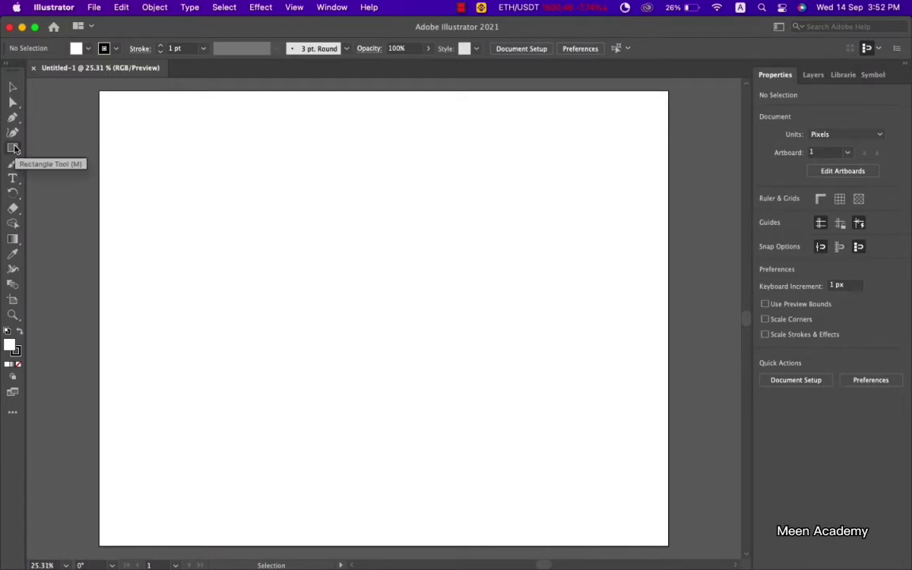
Draw a small 44 × 14 px rectangle with FF6464 fill and no stroke near the lower left
drag(13, 148, 79, 147)
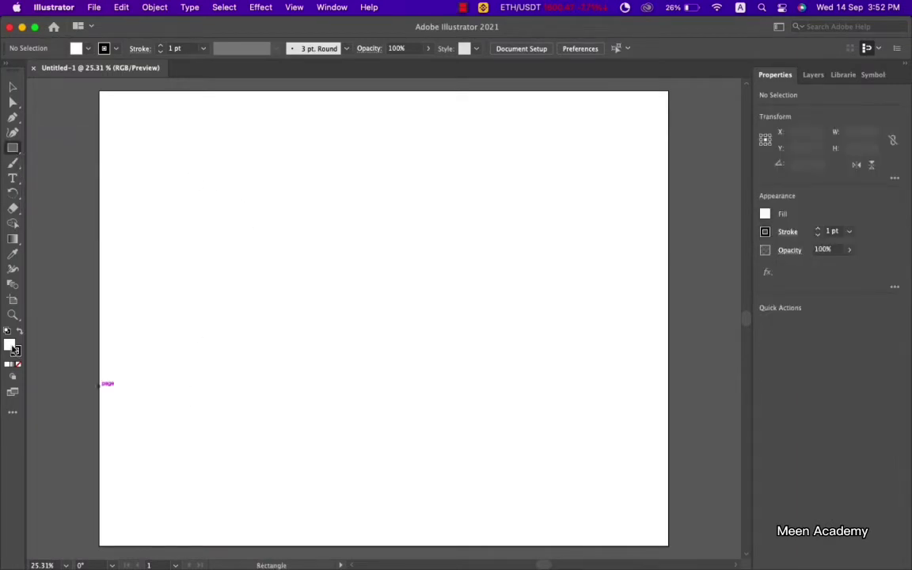
double_click(14, 348)
click(609, 202)
text(FF6464)
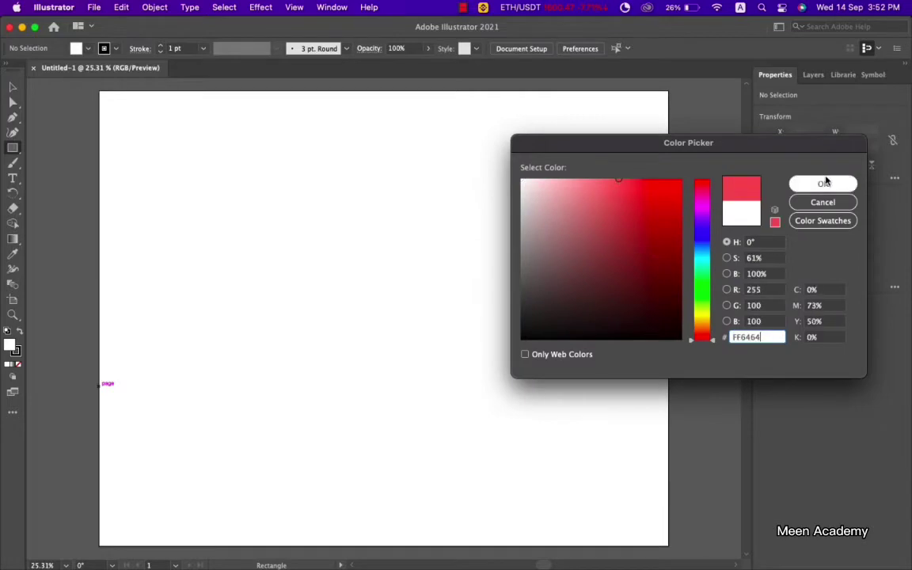
click(823, 183)
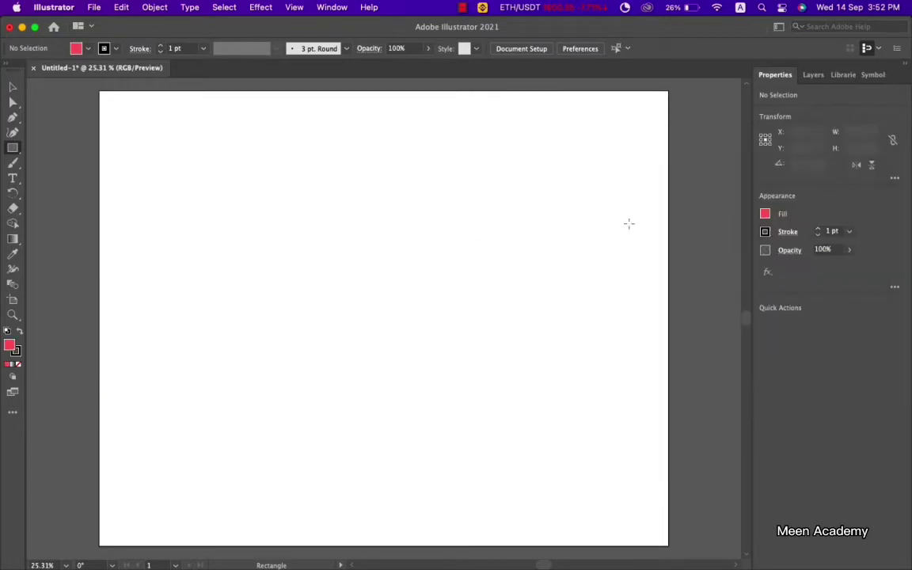
click(8, 363)
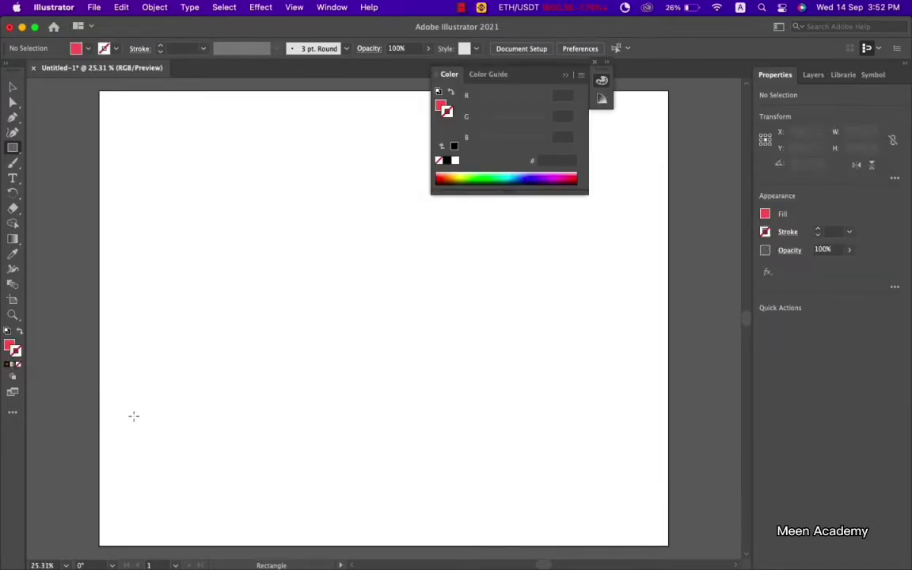
drag(134, 415, 151, 418)
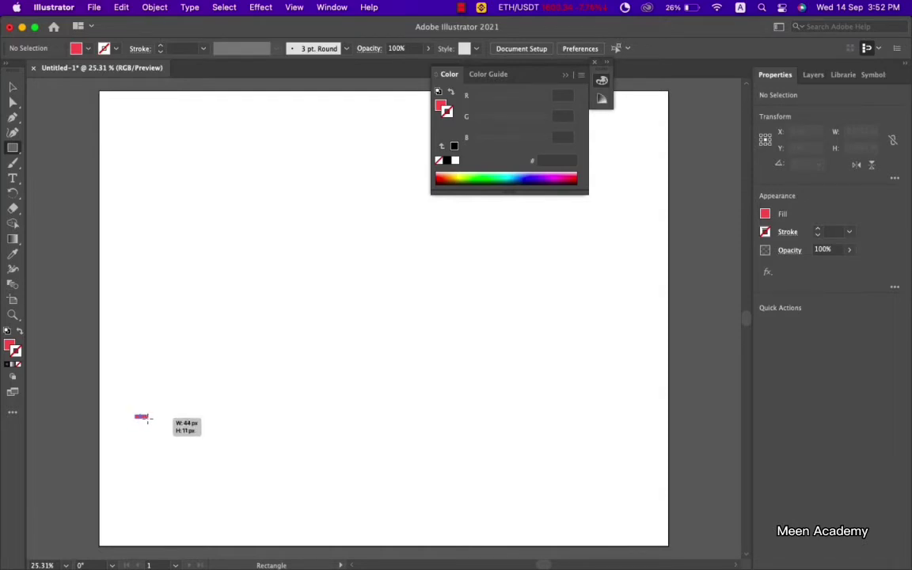
drag(148, 420, 151, 421)
Round the red rectangle's corners fully into a pill and tilt it about 20°
scroll(151, 428, left, 10)
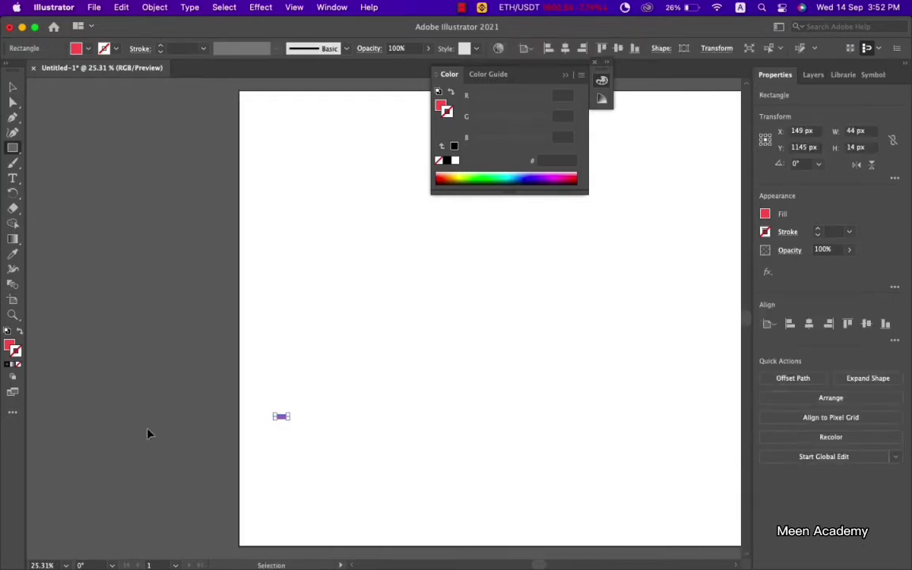
scroll(315, 429, left, 8)
scroll(431, 431, down, 2)
scroll(431, 431, down, 1)
scroll(415, 432, up, 5)
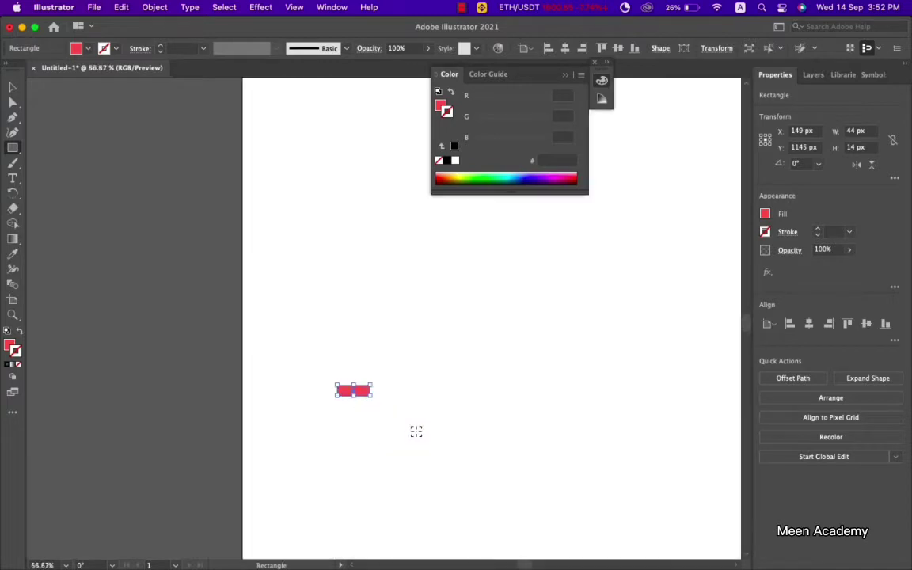
scroll(372, 380, up, 3)
drag(319, 324, 261, 342)
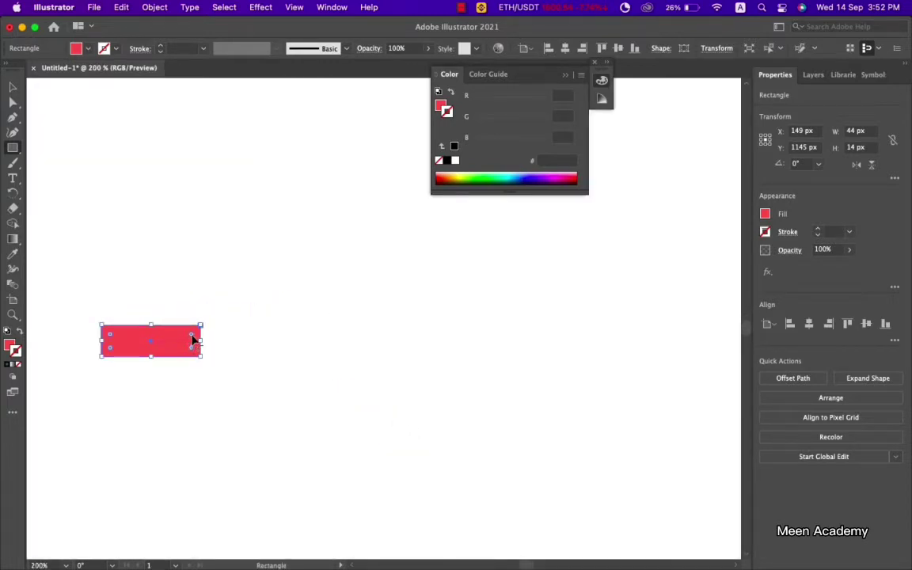
mouse_move(192, 339)
mouse_down()
mouse_move(172, 344)
mouse_move(207, 342)
mouse_up()
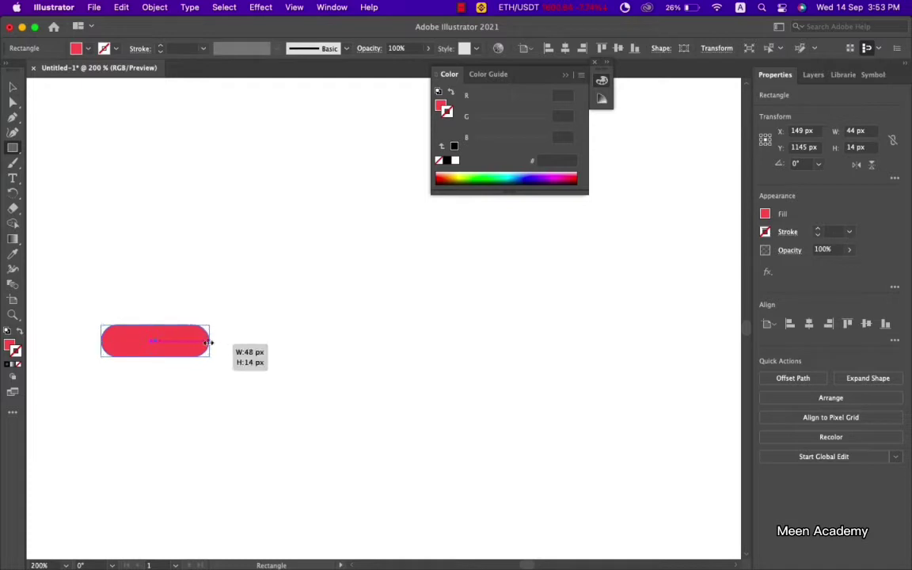
drag(161, 320, 147, 319)
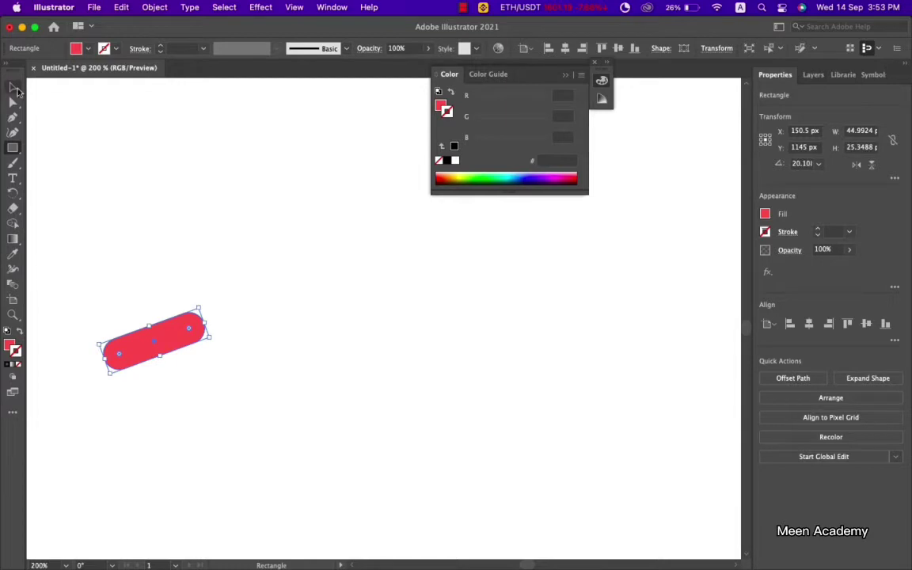
click(14, 87)
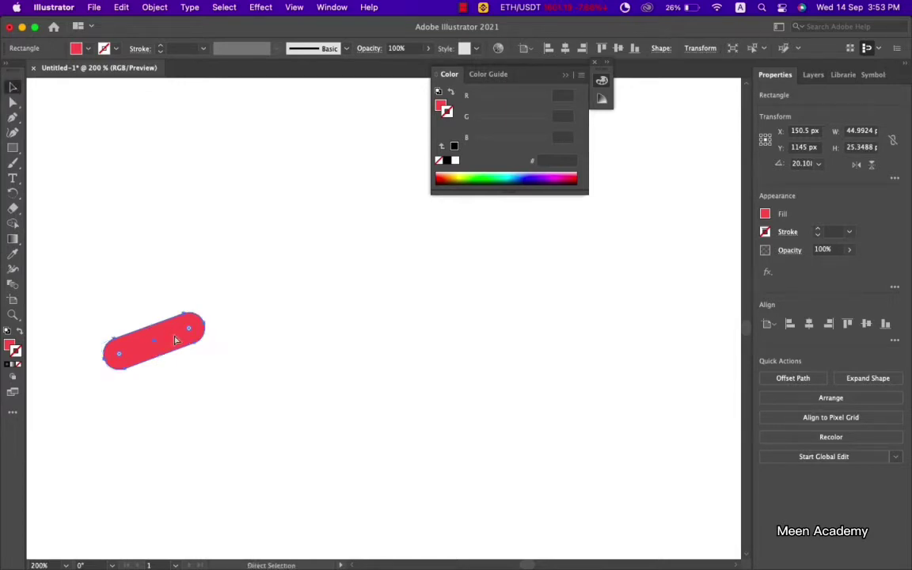
click(176, 340)
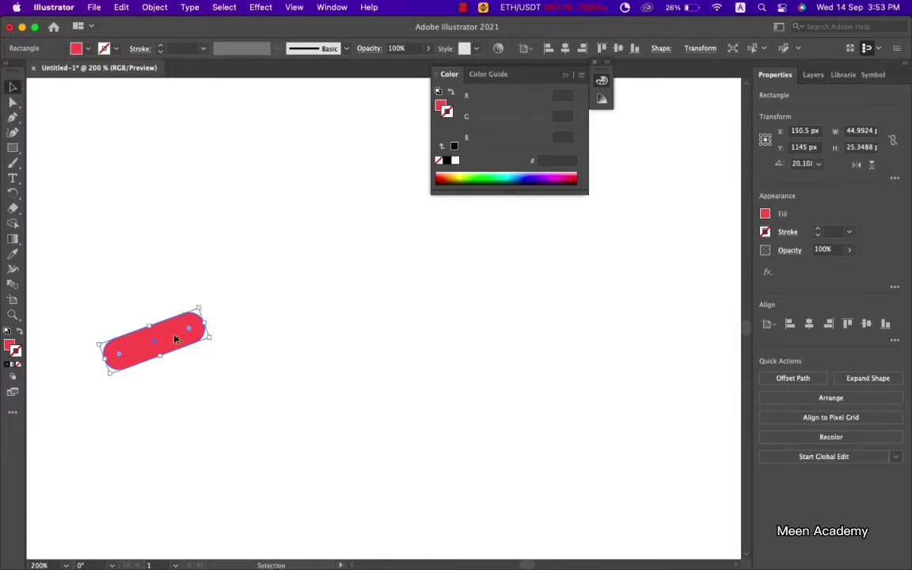
Copy the tilted pill rightward and repeat with Cmd+D into a long wavy red line
drag(174, 340, 261, 340)
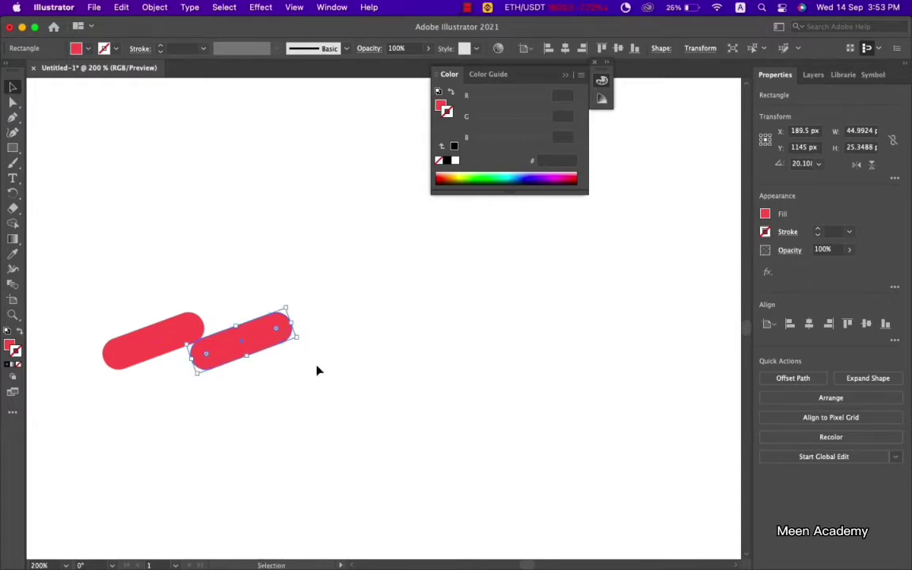
scroll(317, 370, up, 1)
scroll(317, 371, down, 5)
scroll(320, 372, down, 3)
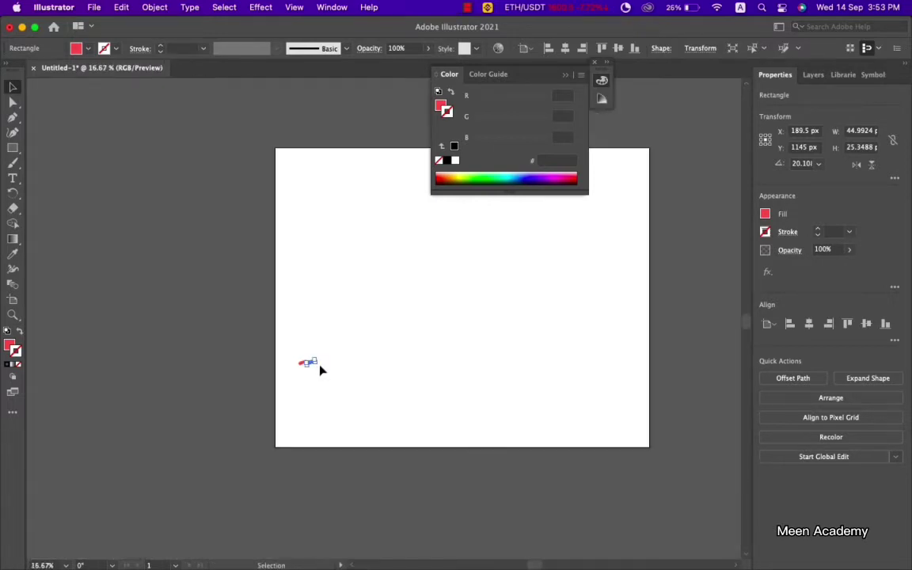
key(super+d)
key(super+d)
key(super+d)
key(super+d)
key(super+d)
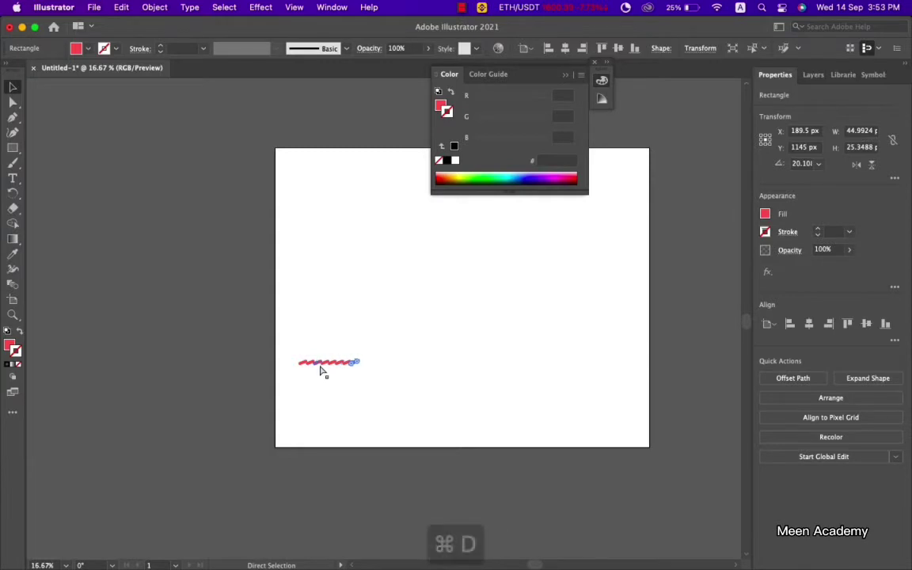
key(super+d)
key(super+d)
key(super+d)
key(super+d)
key(super+d)
key(super+d)
key(super+d)
key(super+d)
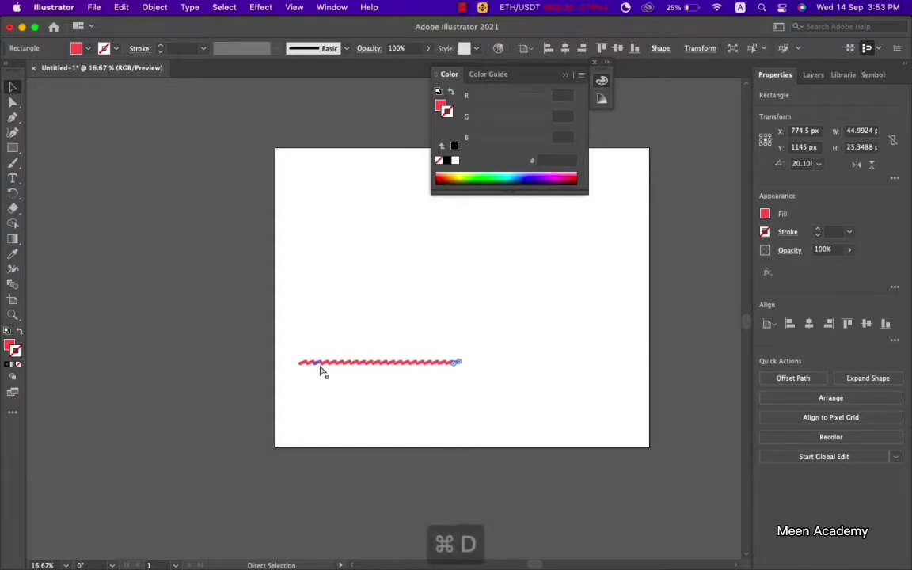
key(super+d)
key(super+d)
key(super+d)
key(super+d)
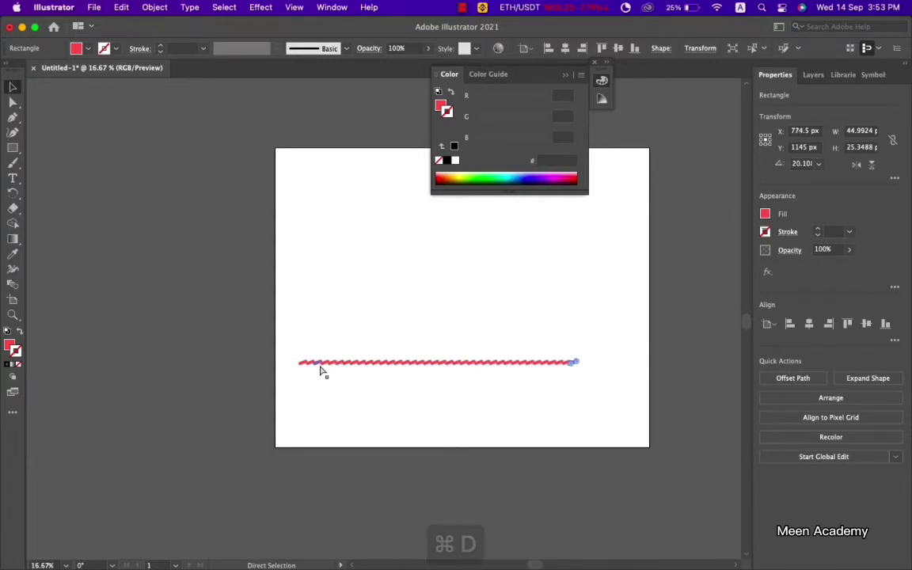
key(super+d)
key(super+d)
key(super+d)
key(super+d)
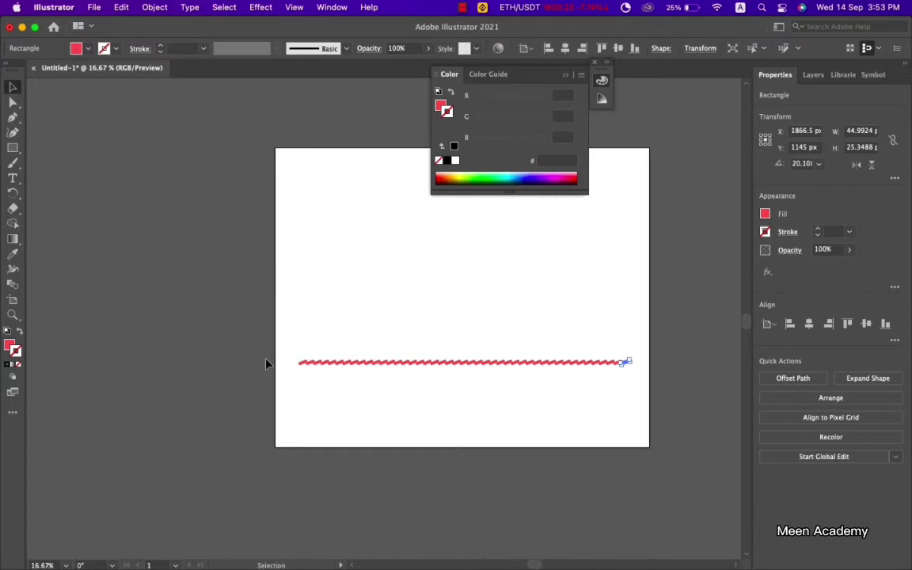
Duplicate the whole wavy line directly beneath the original
drag(296, 347, 637, 377)
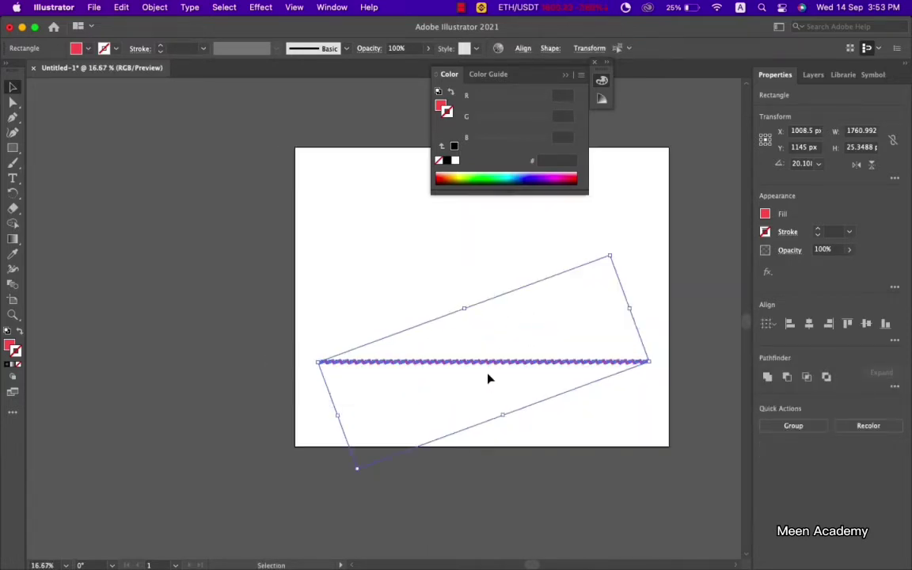
key(super+equal)
key(super+equal)
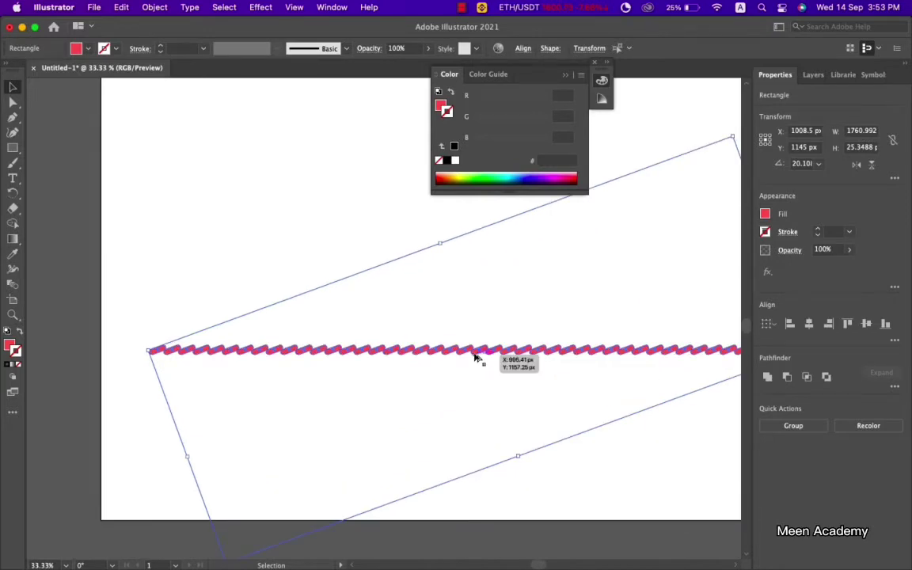
drag(475, 358, 475, 374)
Draw a small red rectangle below the two wavy rows
click(330, 335)
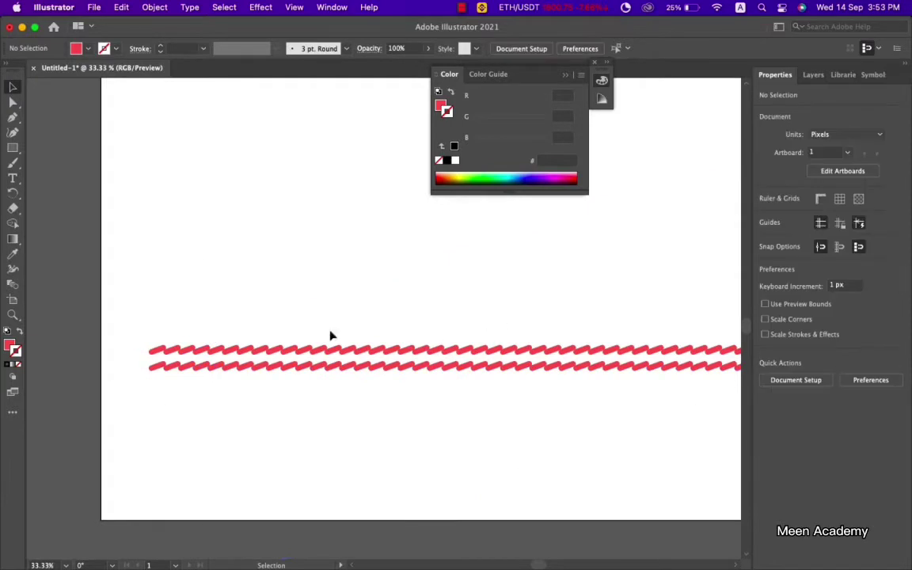
click(11, 148)
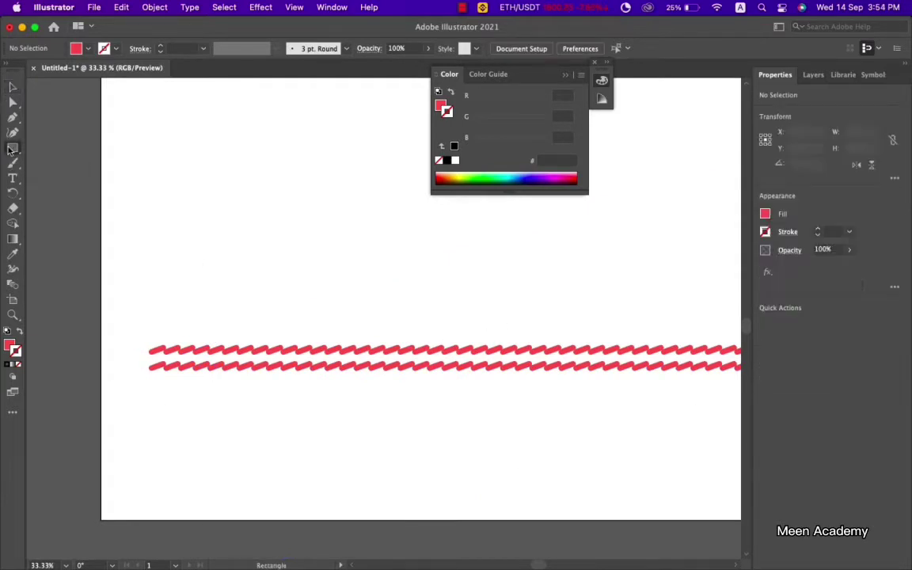
drag(148, 392, 171, 397)
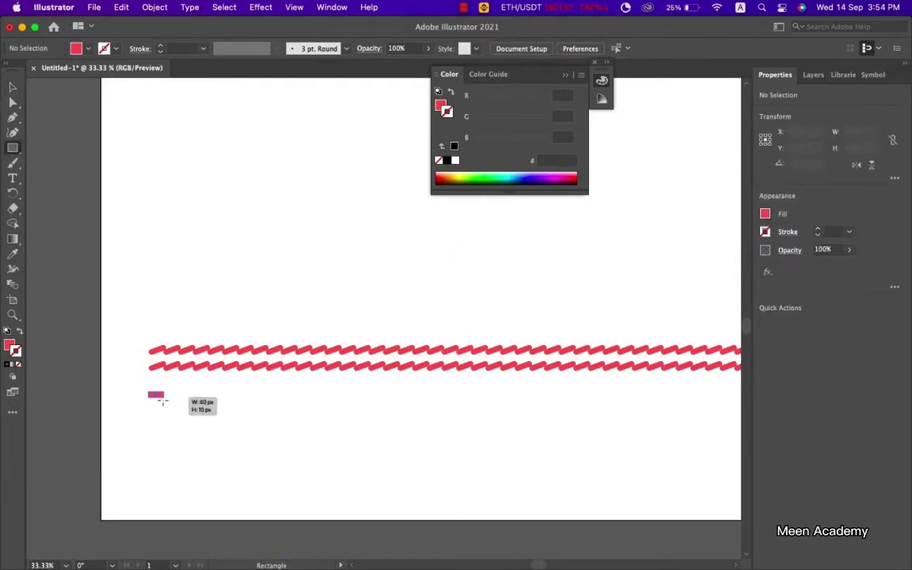
scroll(169, 396, down, 2)
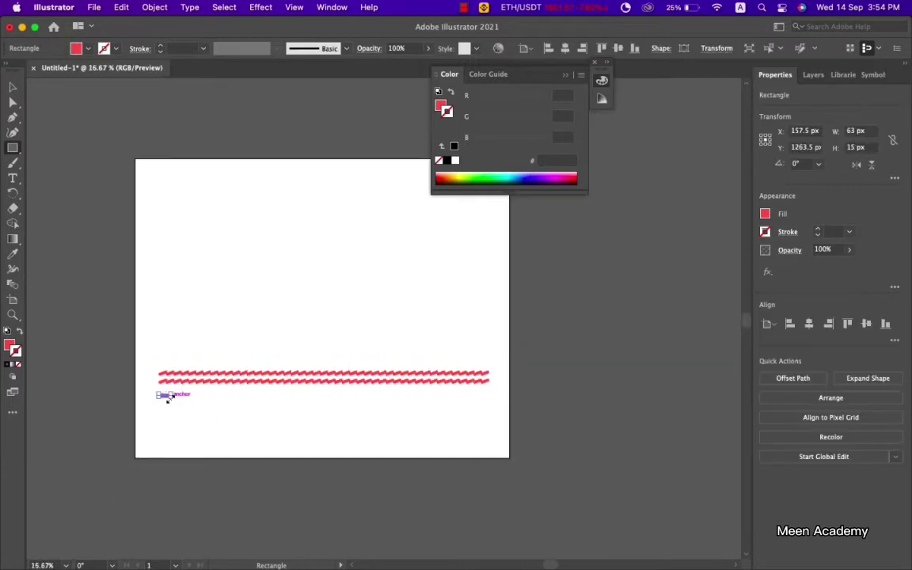
scroll(170, 396, up, 3)
scroll(177, 389, up, 5)
Round the new rectangle fully into a 58 × 15 px pill
drag(243, 352, 202, 373)
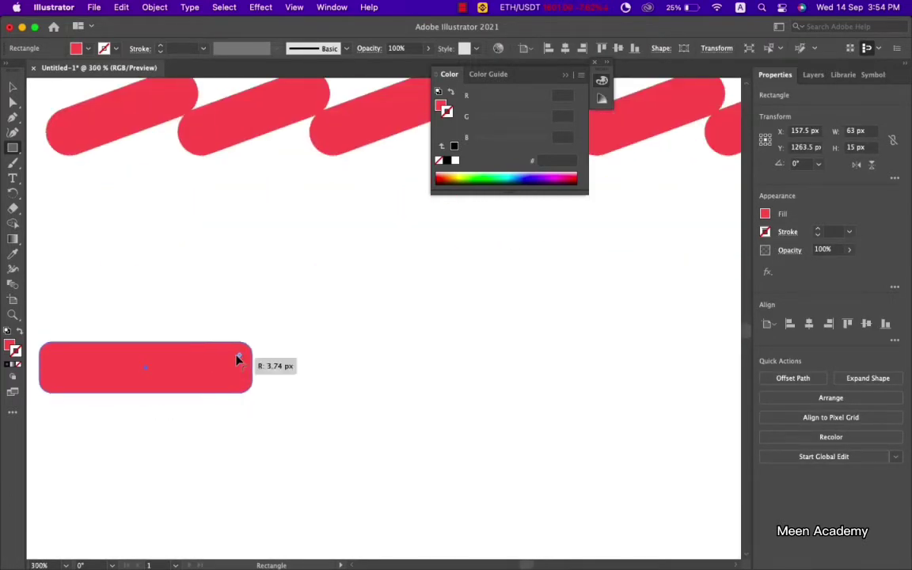
scroll(228, 353, up, 3)
scroll(229, 353, down, 5)
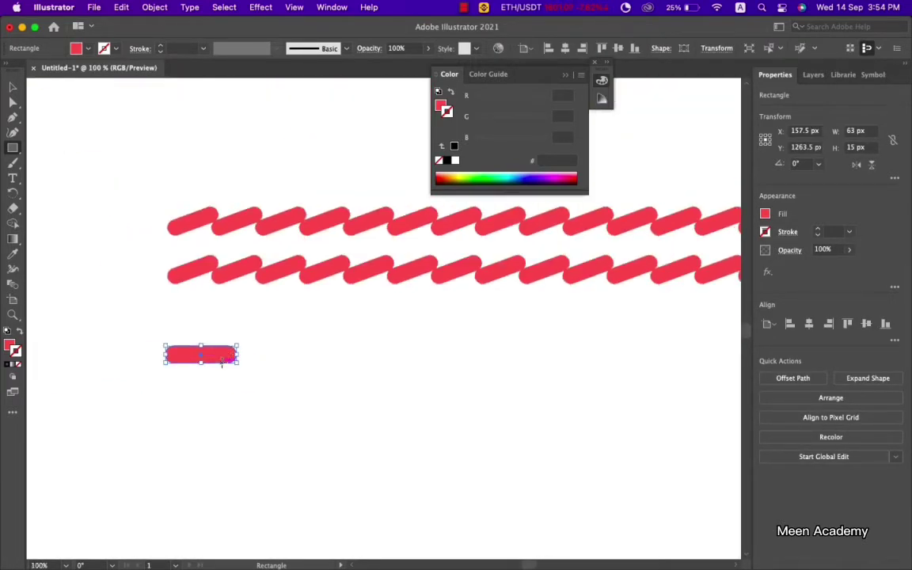
drag(240, 350, 232, 353)
click(13, 86)
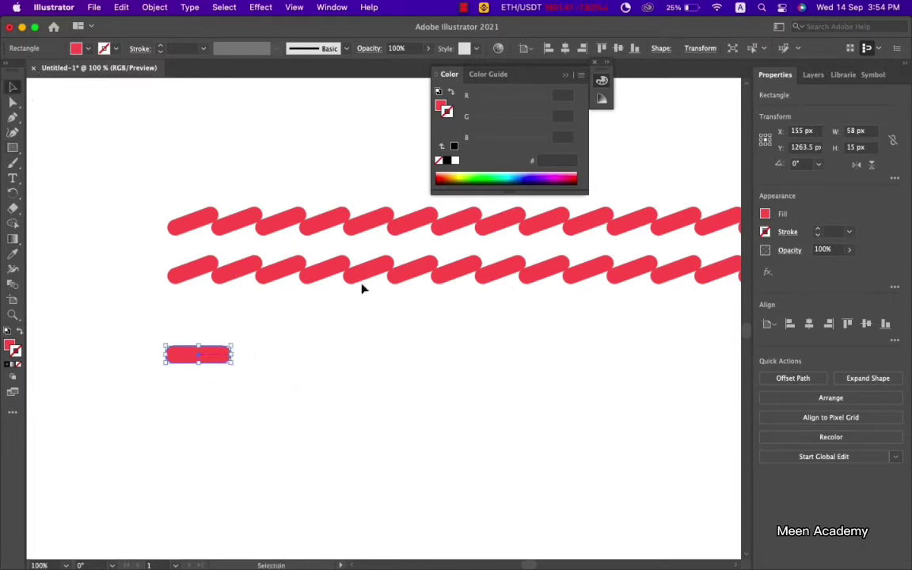
mouse_move(455, 344)
mouse_down()
mouse_move(288, 330)
mouse_move(311, 303)
mouse_up()
scroll(311, 304, left, 5)
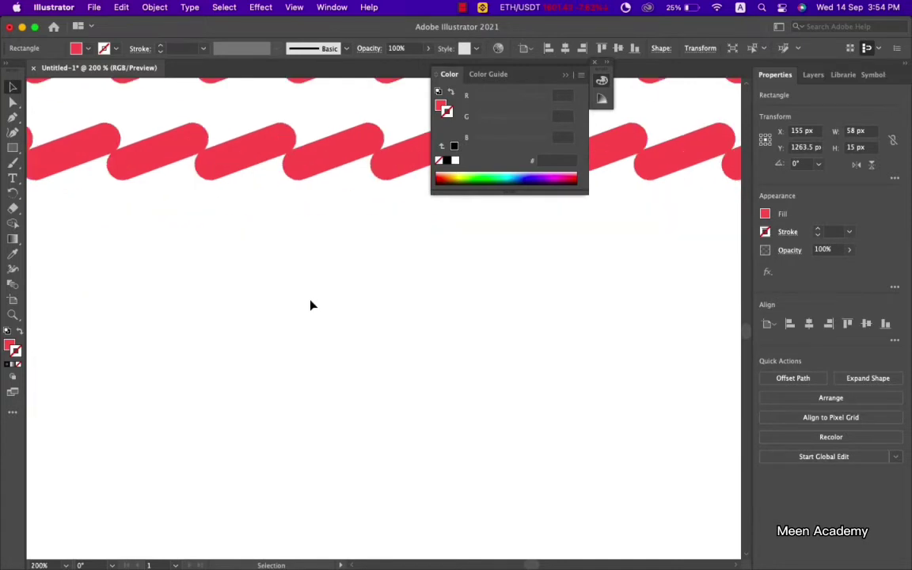
key(super+minus)
Repeat the flat pill rightward with Cmd+D into a dashed row matching the slanted rows' length
drag(362, 320, 278, 325)
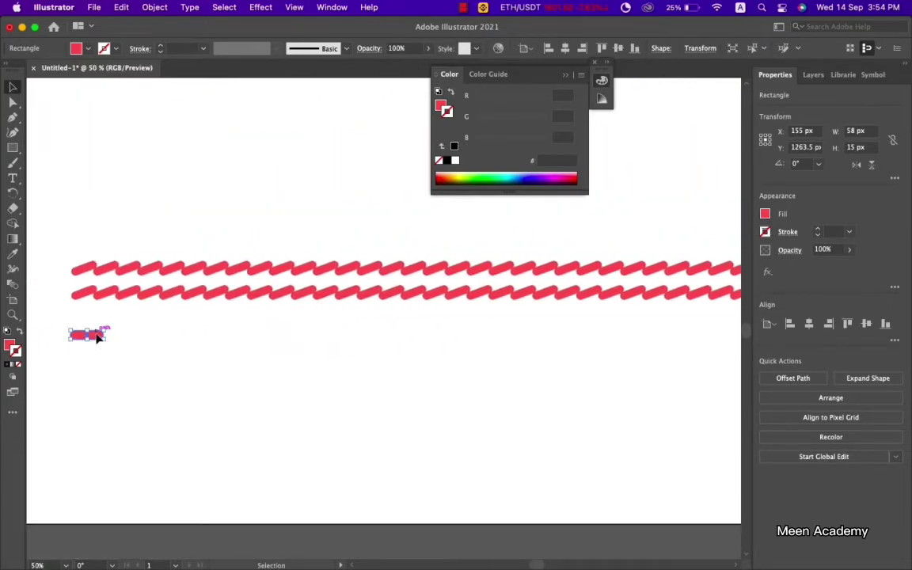
drag(97, 338, 139, 338)
key(super+d)
key(super+d)
key(super+d)
key(super+d)
key(super+d)
key(super+d)
key(super+d)
key(super+d)
key(super+d)
key(super+d)
key(super+d)
key(super+d)
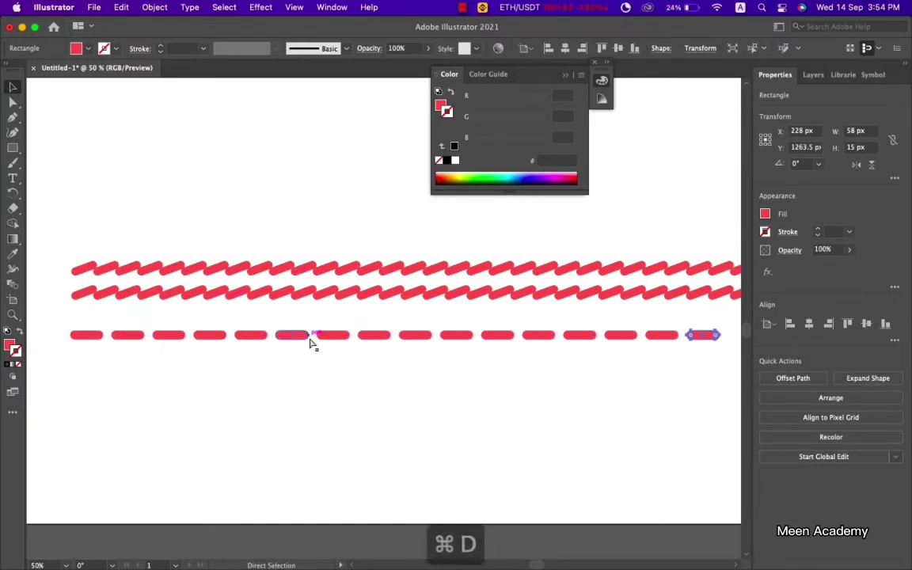
key(super+d)
key(super+d)
key(super+d)
scroll(299, 309, right, 1)
scroll(301, 307, right, 5)
scroll(307, 310, right, 10)
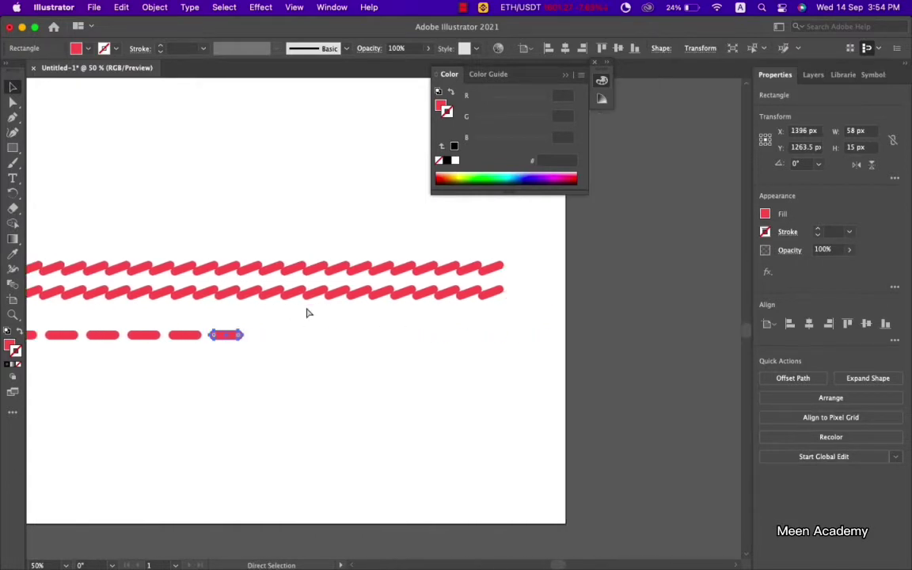
key(super+d)
key(super+d)
key(super+d)
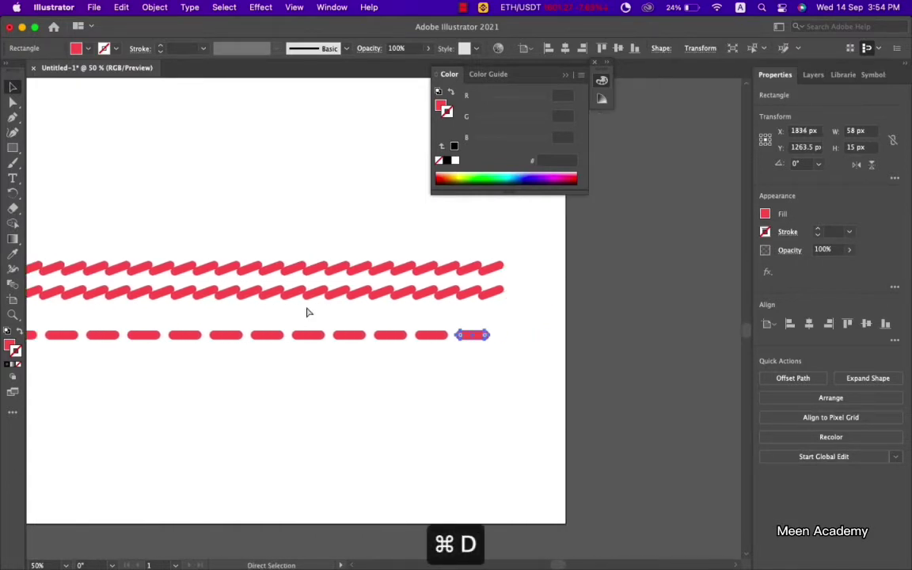
key(v)
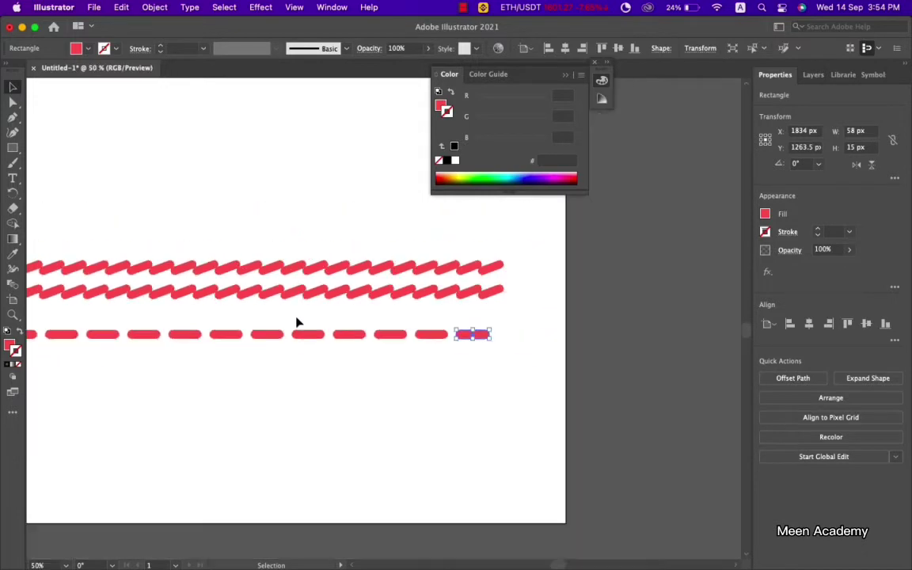
scroll(297, 322, down, 2)
scroll(224, 264, down, 2)
drag(224, 264, 319, 279)
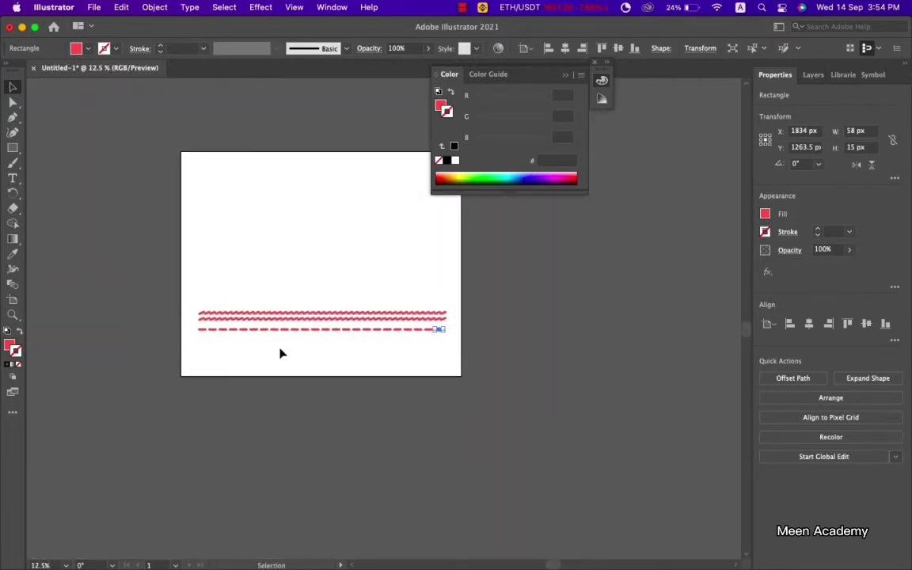
scroll(279, 353, up, 1)
scroll(279, 353, up, 1)
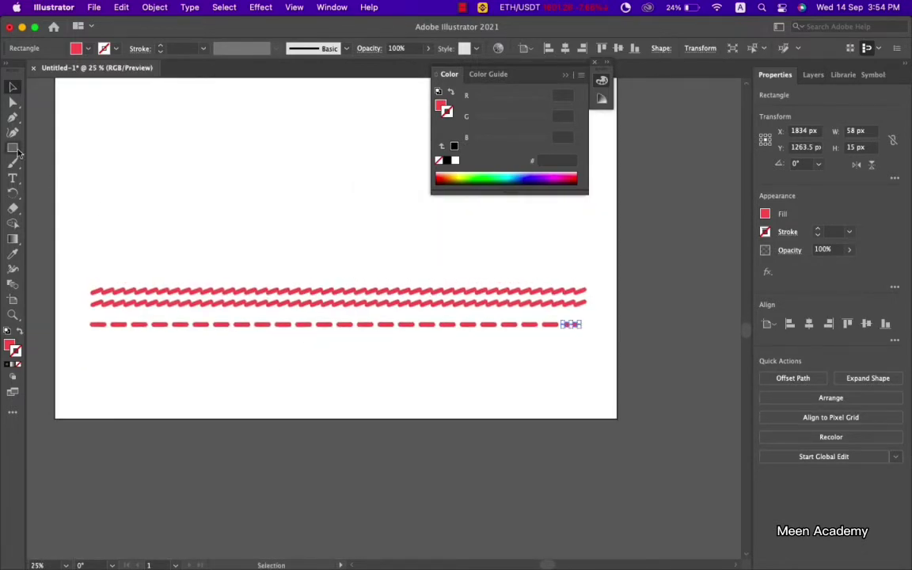
Draw a 1766 px horizontal line under the dashed row with a 7 pt dark red stroke
drag(19, 152, 48, 190)
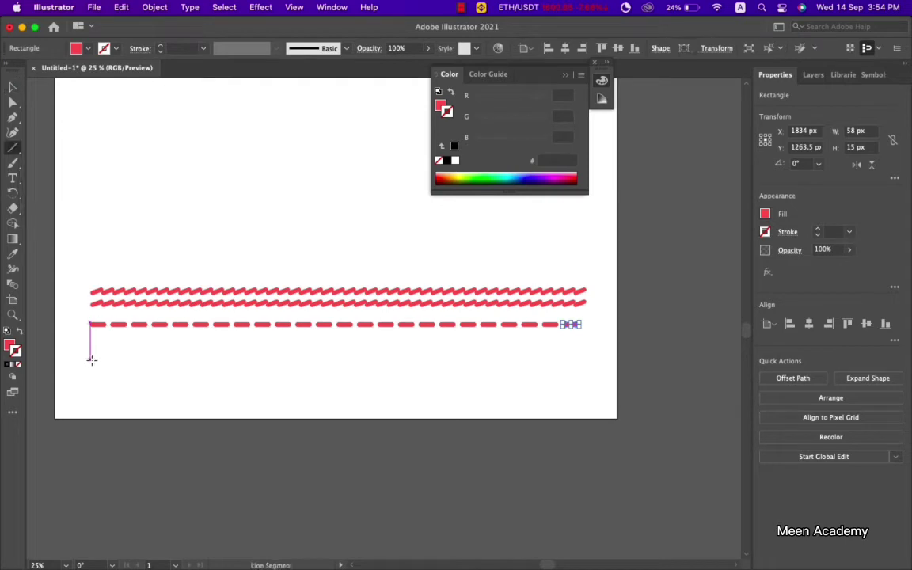
drag(89, 342, 586, 345)
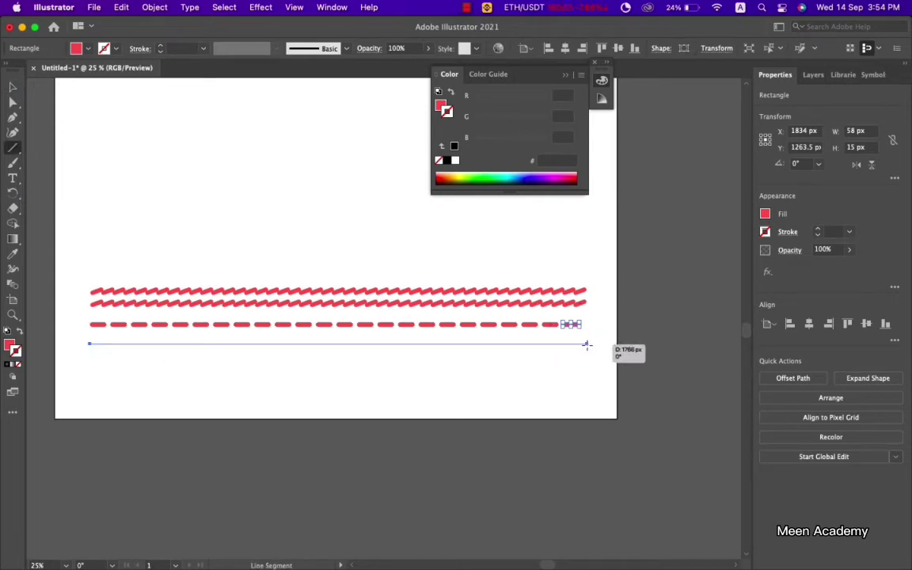
drag(585, 345, 585, 345)
click(765, 232)
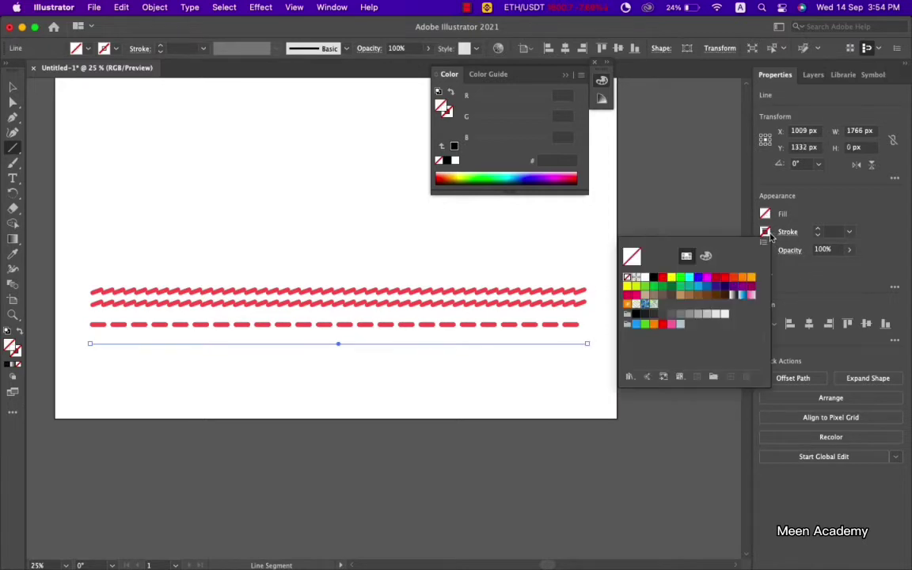
click(716, 278)
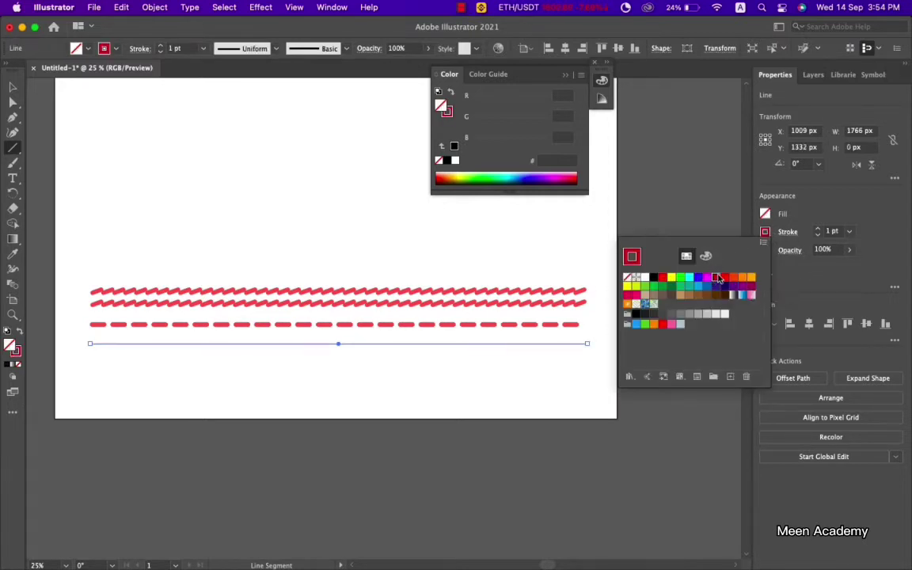
click(820, 229)
click(820, 228)
click(820, 229)
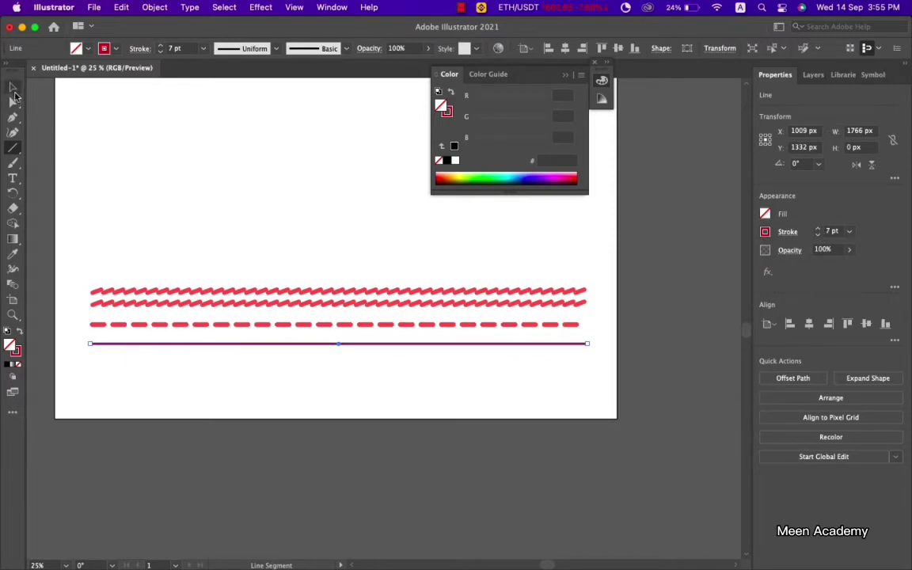
click(13, 87)
drag(75, 266, 599, 338)
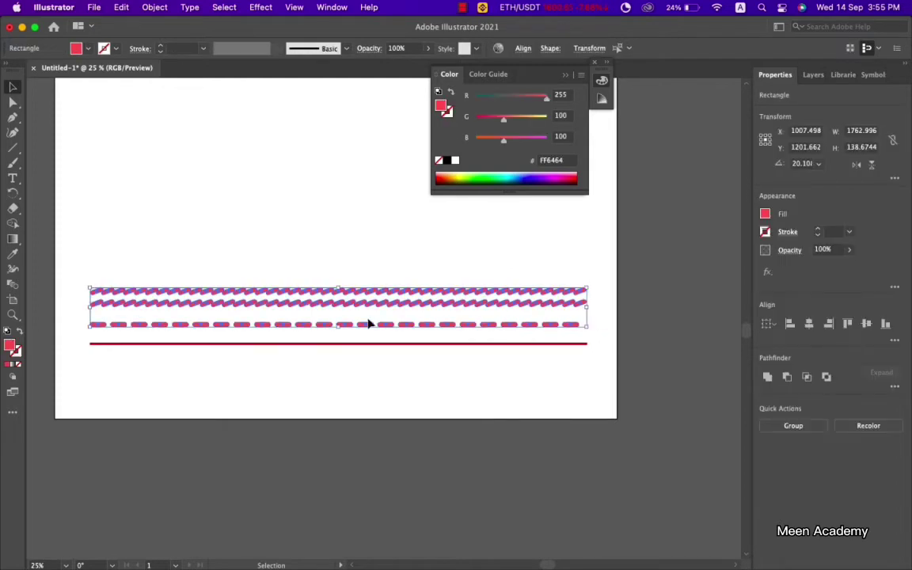
Reflect a horizontal copy of the pill rows and move it below the red line
right_click(299, 307)
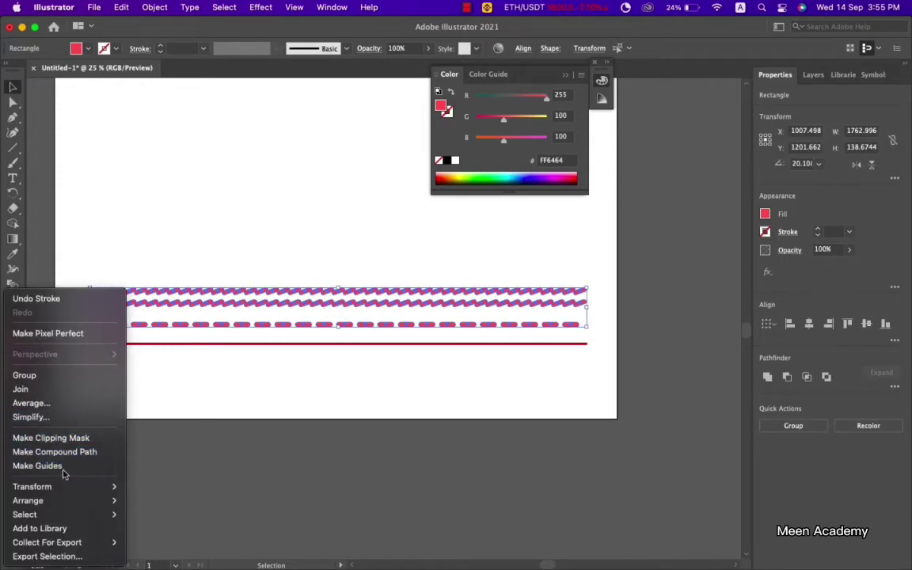
mouse_move(32, 486)
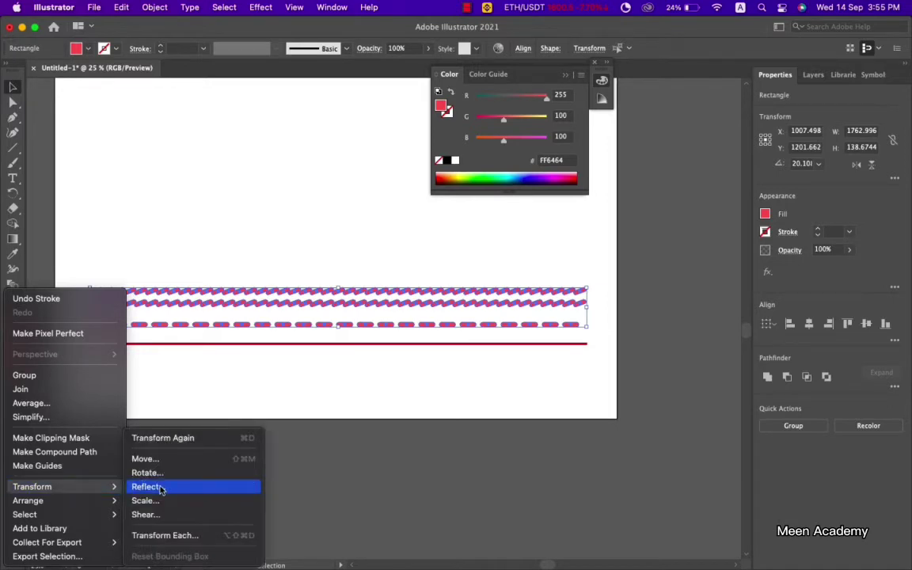
click(158, 487)
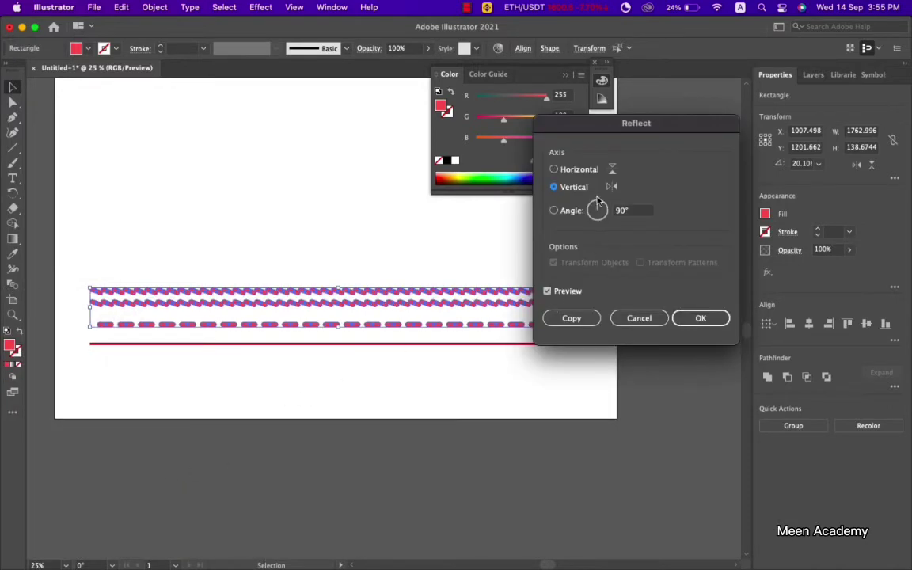
click(554, 170)
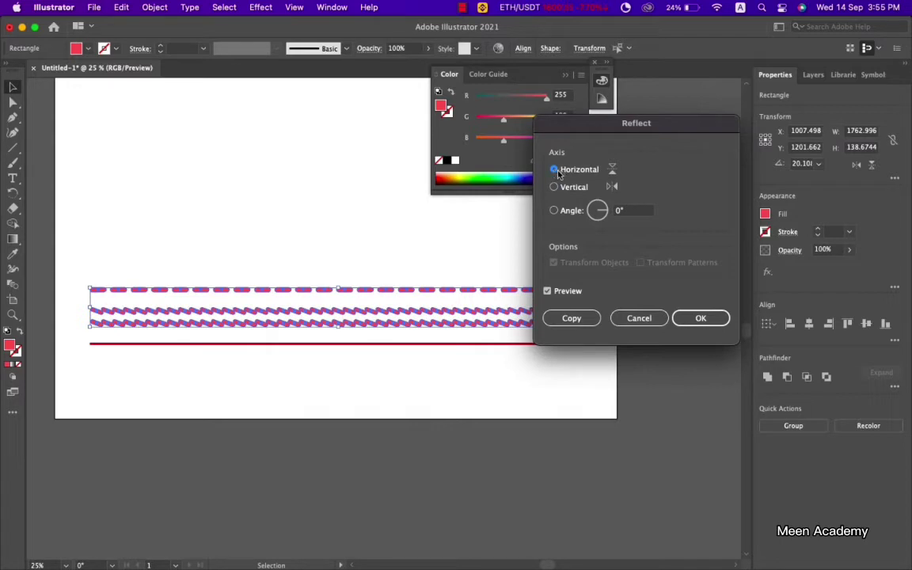
click(563, 315)
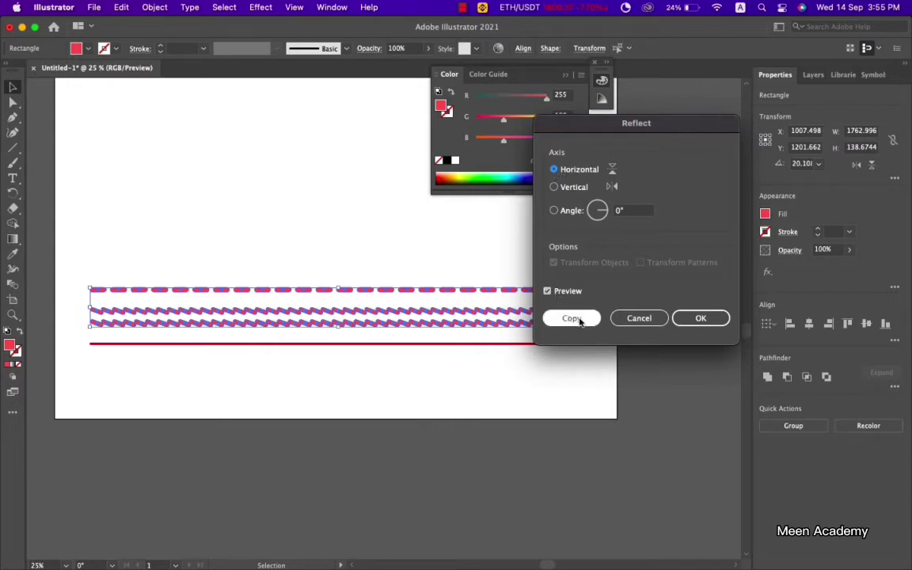
click(579, 320)
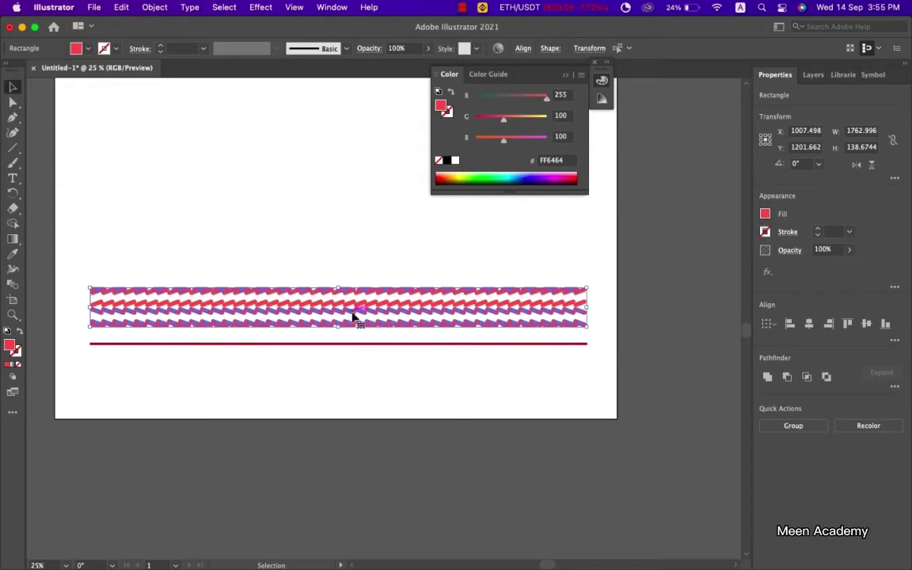
drag(350, 316, 351, 387)
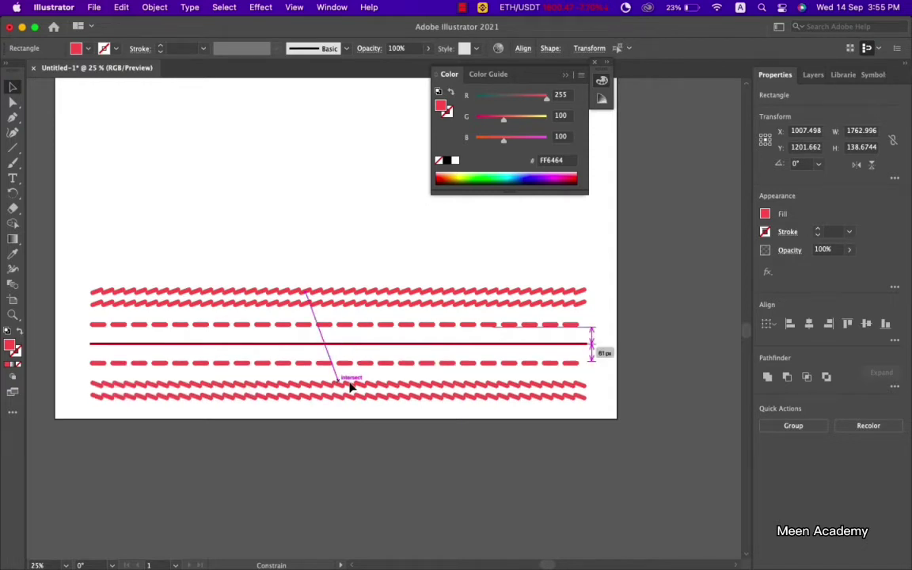
click(358, 221)
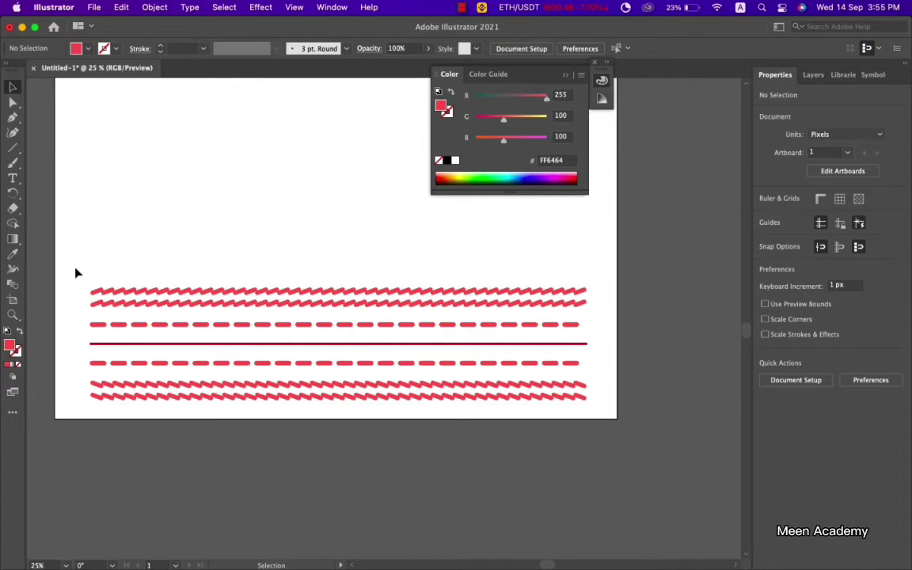
Fill all the seam pills and rows white (FFFFFF) and show the Symbols panel
drag(76, 273, 604, 423)
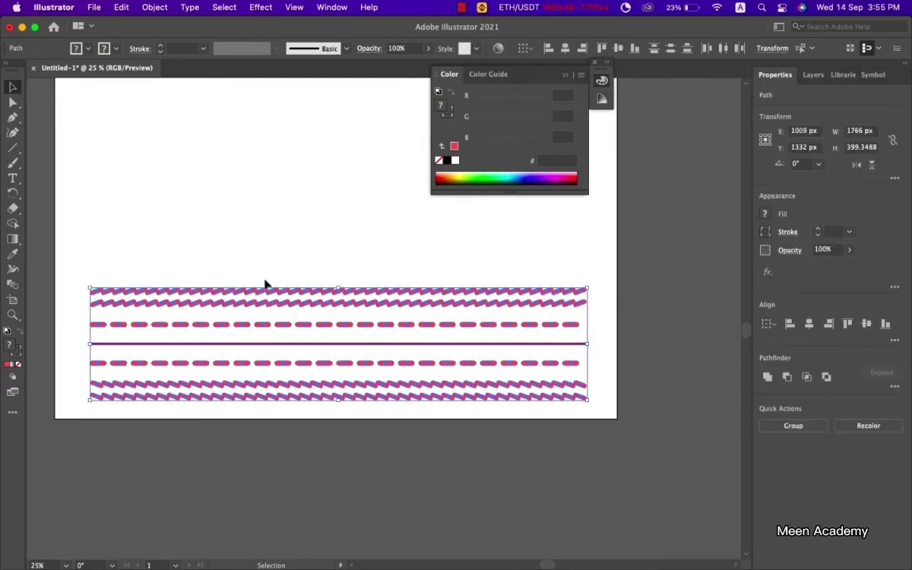
click(765, 215)
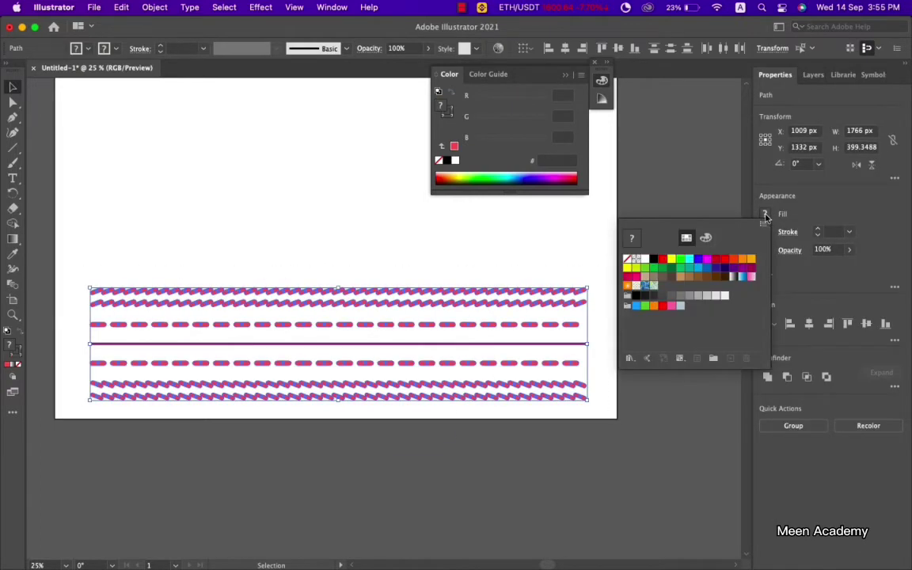
click(642, 260)
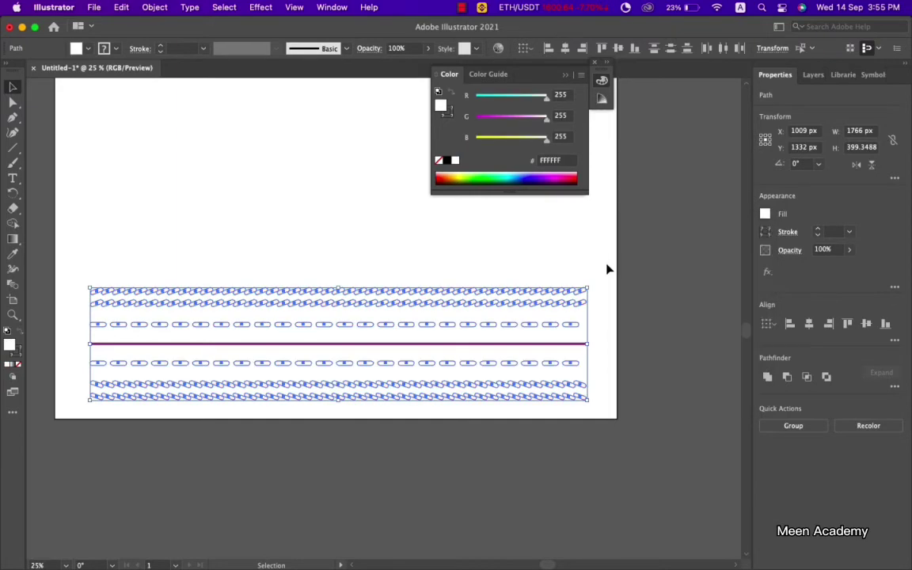
click(330, 7)
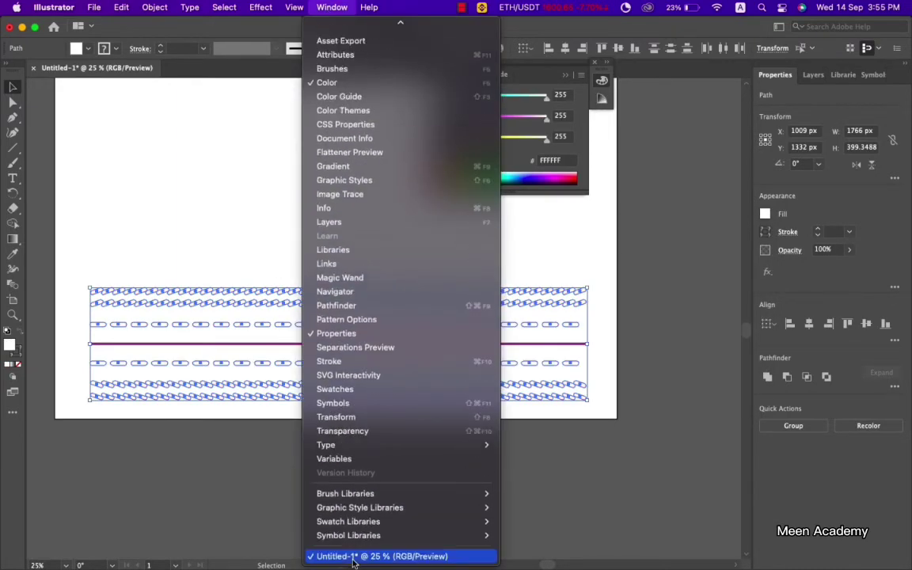
click(333, 404)
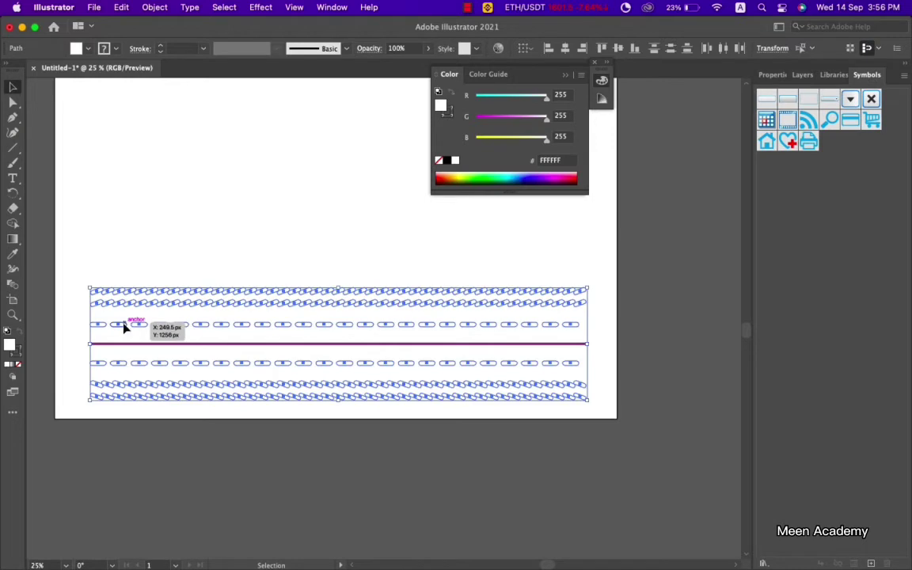
Save the white seam artwork as a new symbol named 'New Symbol'
mouse_move(124, 328)
mouse_down()
mouse_move(804, 192)
mouse_move(833, 164)
mouse_up()
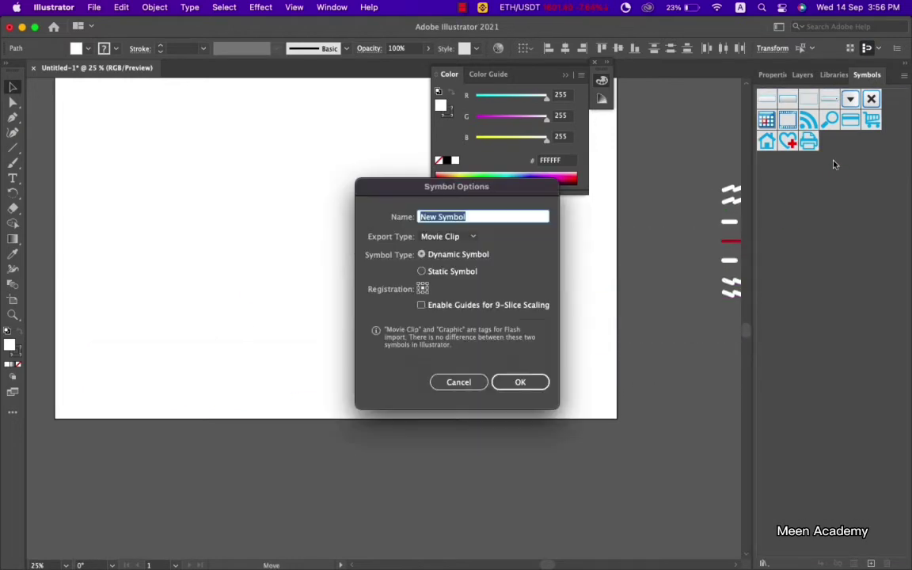
click(519, 381)
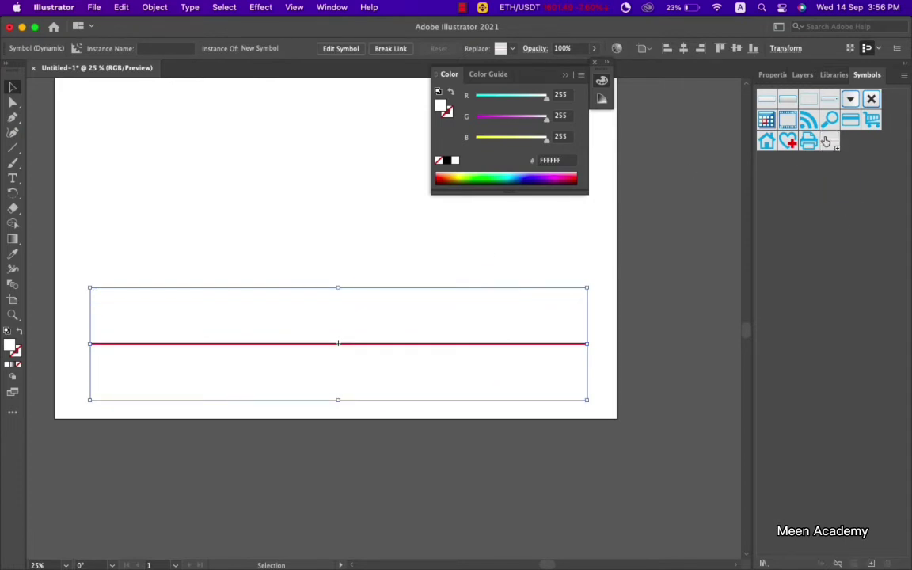
click(346, 183)
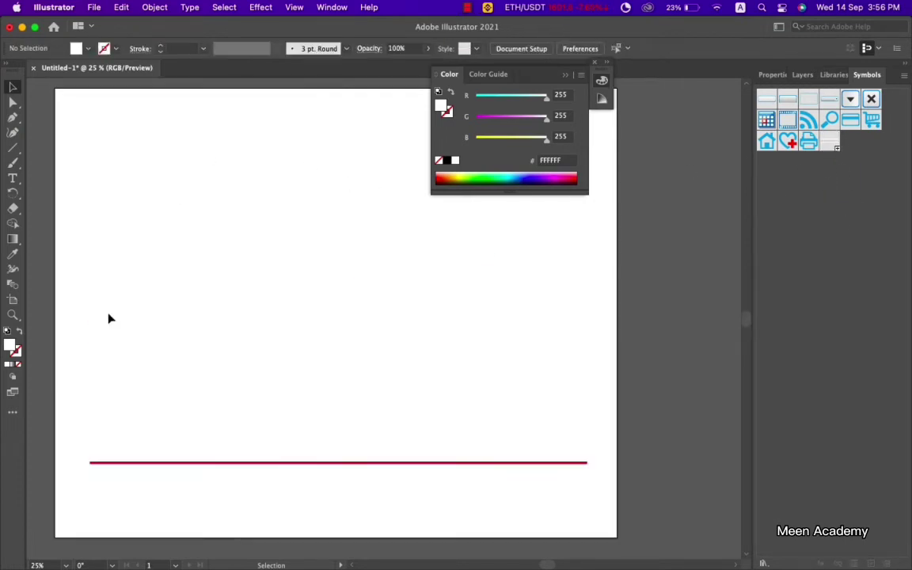
Move the seam symbol instance onto the pasteboard right of the artboard
scroll(87, 307, down, 1)
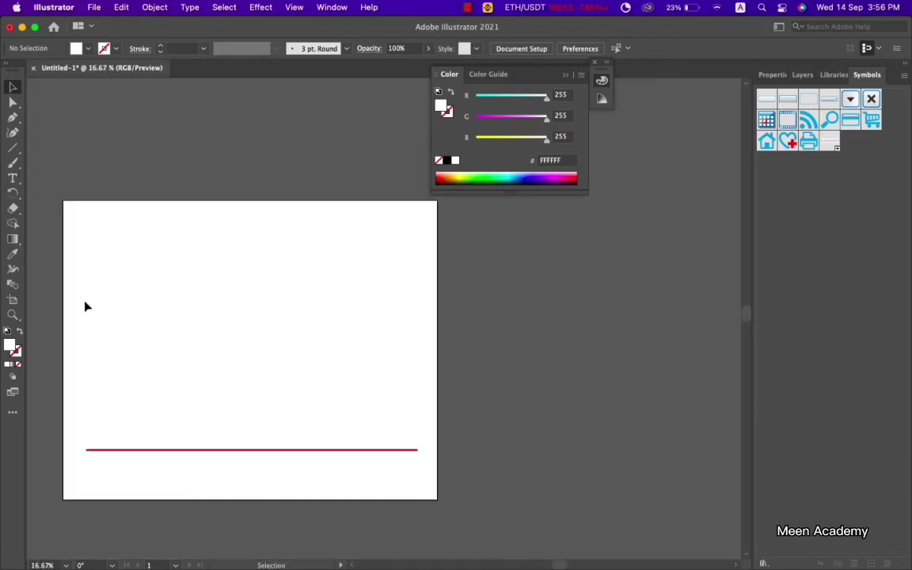
drag(146, 298, 204, 260)
drag(122, 310, 576, 492)
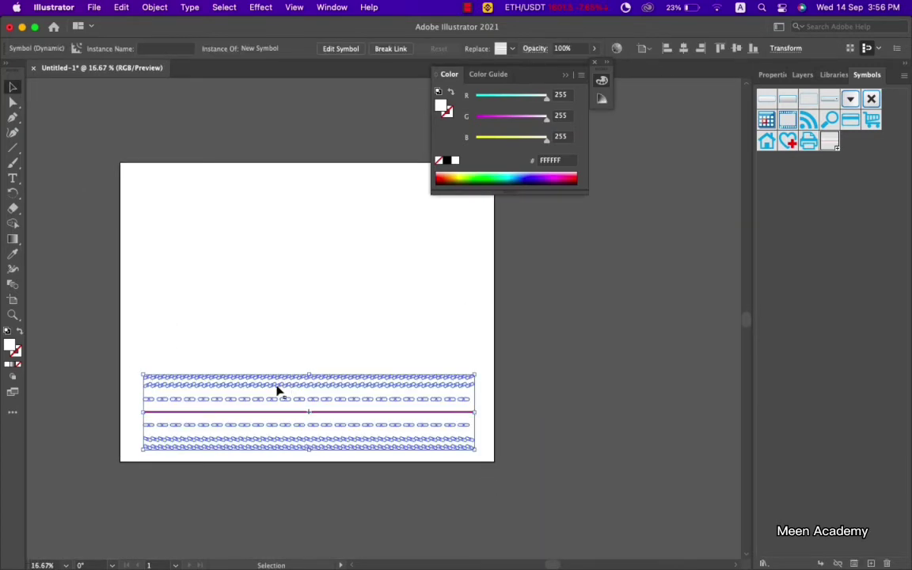
drag(301, 390, 689, 341)
click(596, 251)
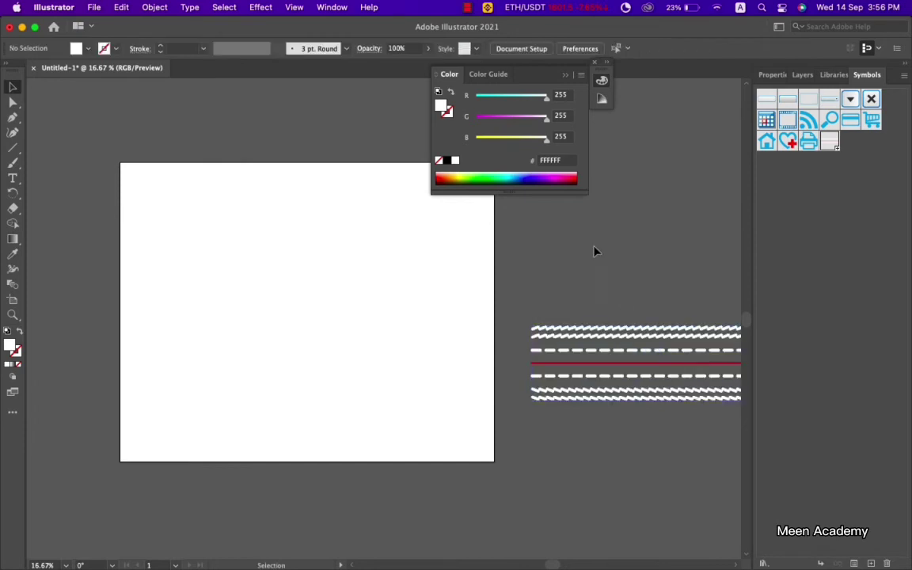
Draw an 800x800 circle in the middle of the artboard and fill it with red #F95D5D
click(594, 63)
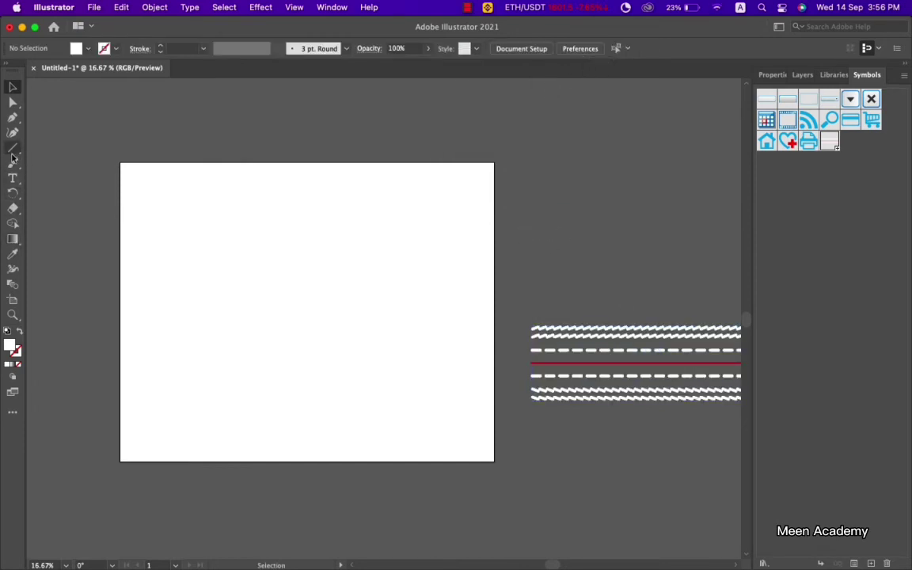
drag(13, 150, 36, 163)
drag(235, 248, 373, 393)
drag(378, 398, 378, 398)
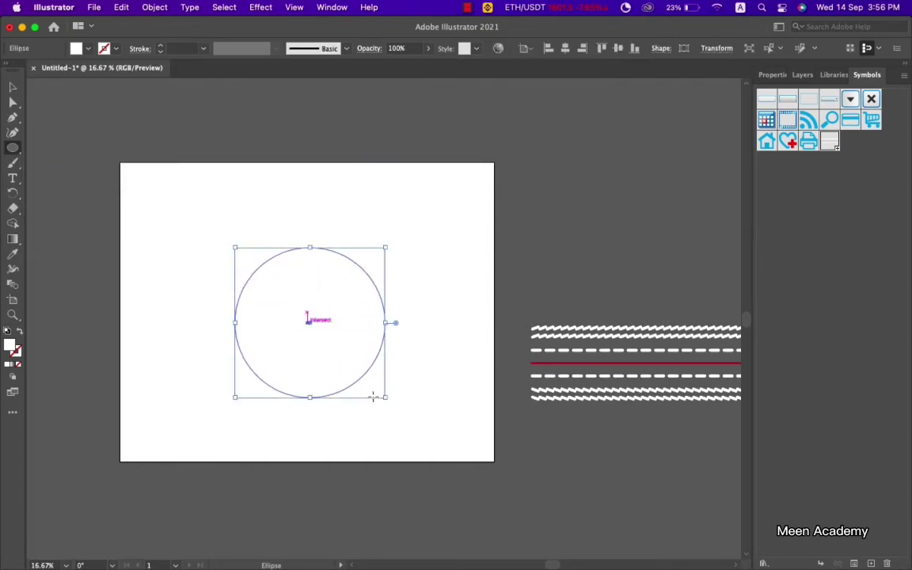
double_click(11, 346)
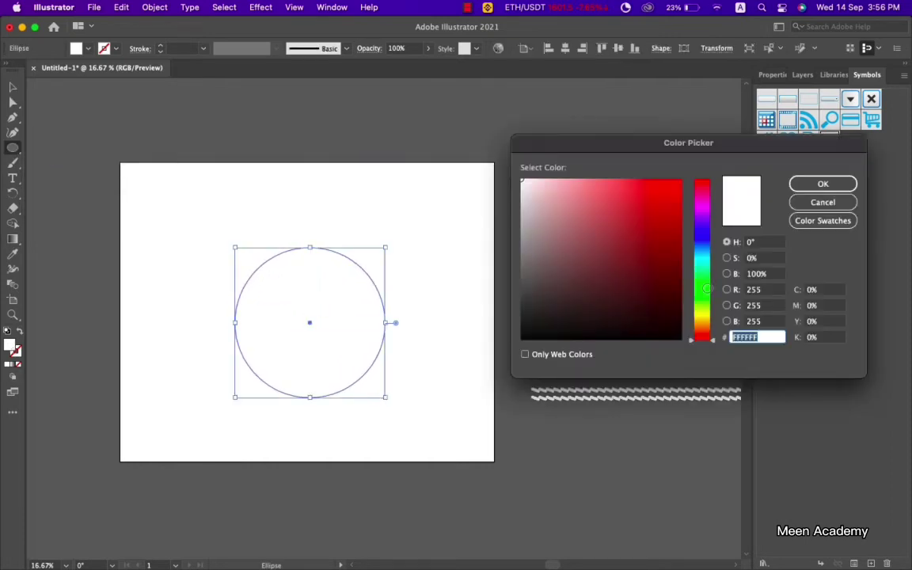
drag(614, 183, 622, 183)
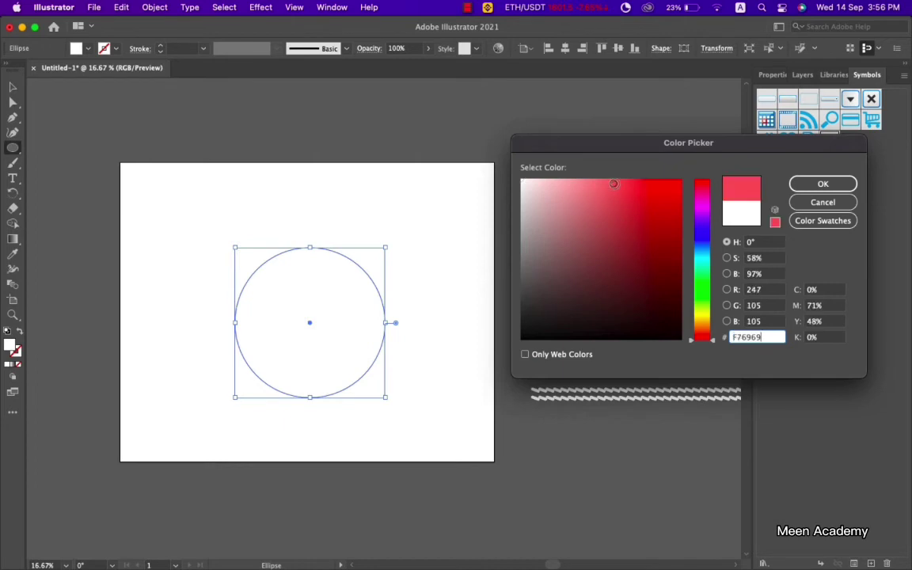
click(823, 182)
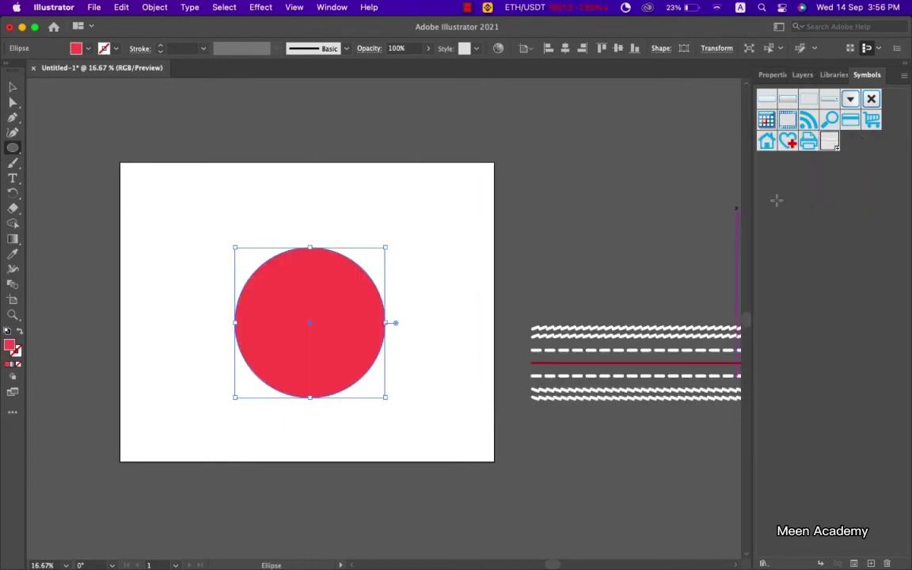
Delete the circle's left anchor point to leave a half-circle, then select it
click(19, 353)
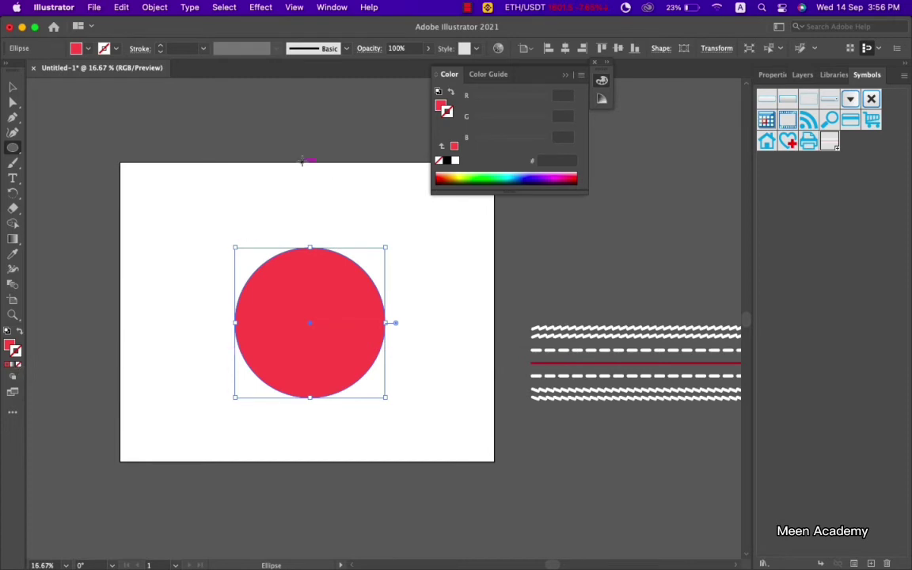
click(13, 102)
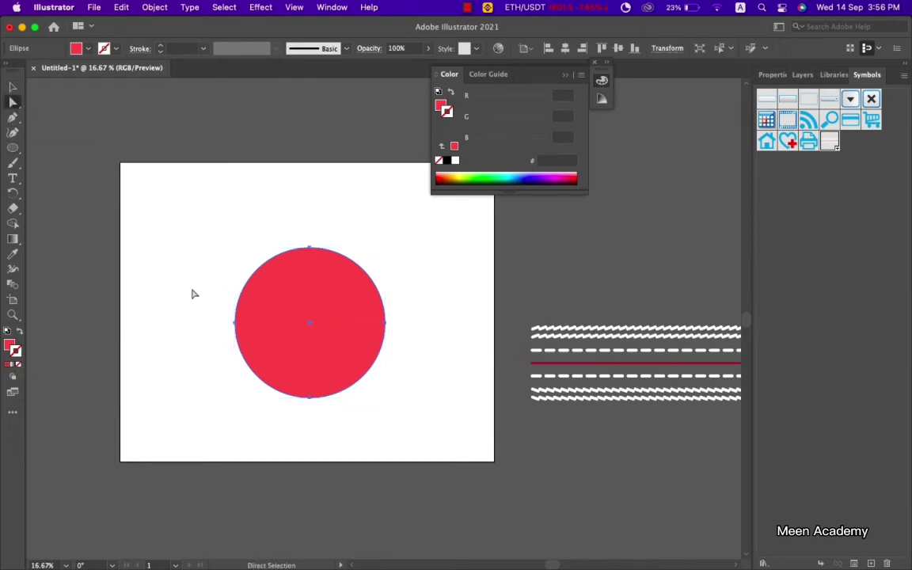
drag(190, 289, 246, 346)
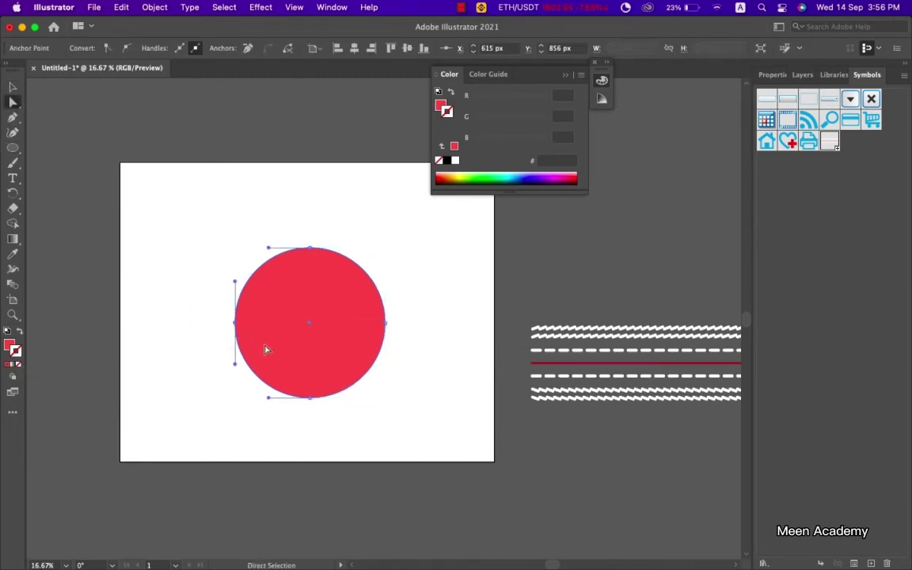
key(Delete)
click(13, 87)
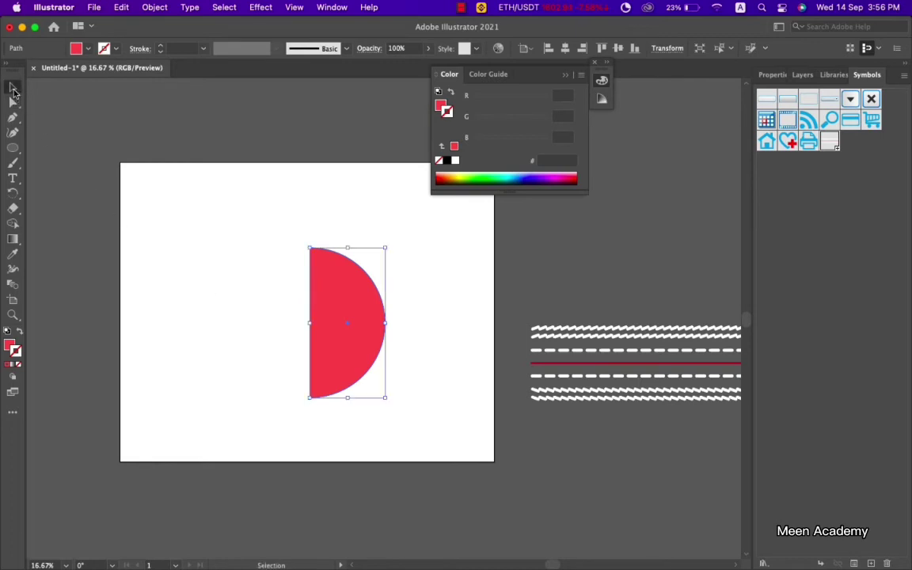
drag(187, 193, 440, 463)
Revolve the red half-circle into a 3D sphere with a Diffuse Shading surface
click(595, 62)
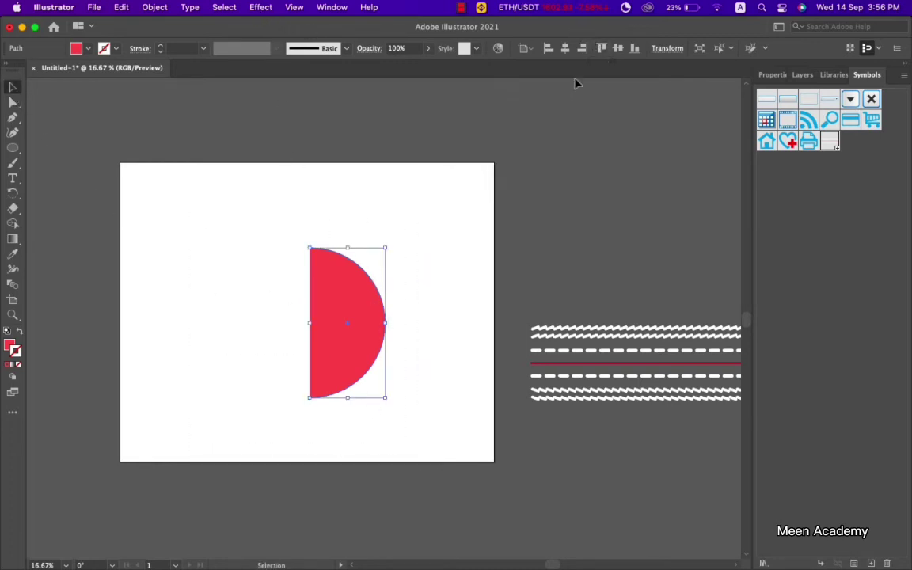
click(261, 8)
mouse_move(263, 96)
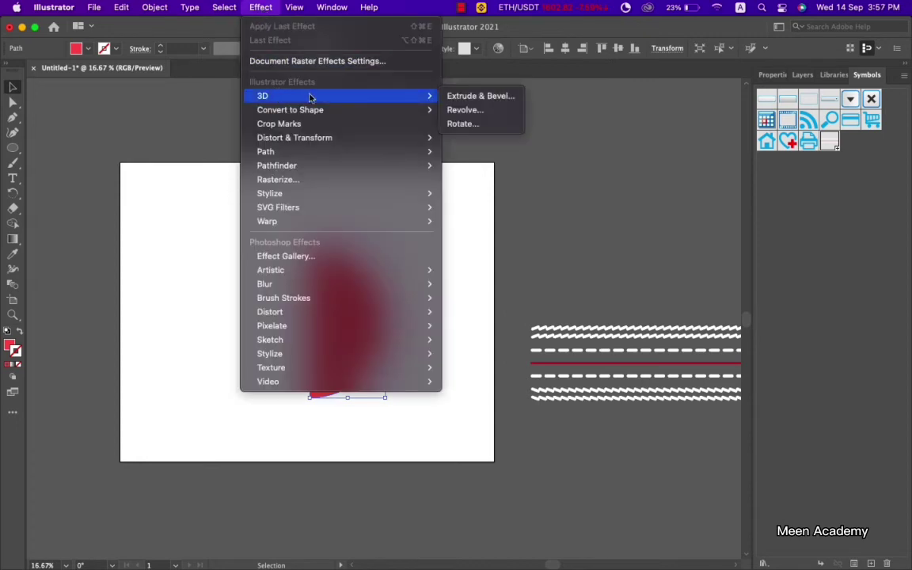
click(485, 109)
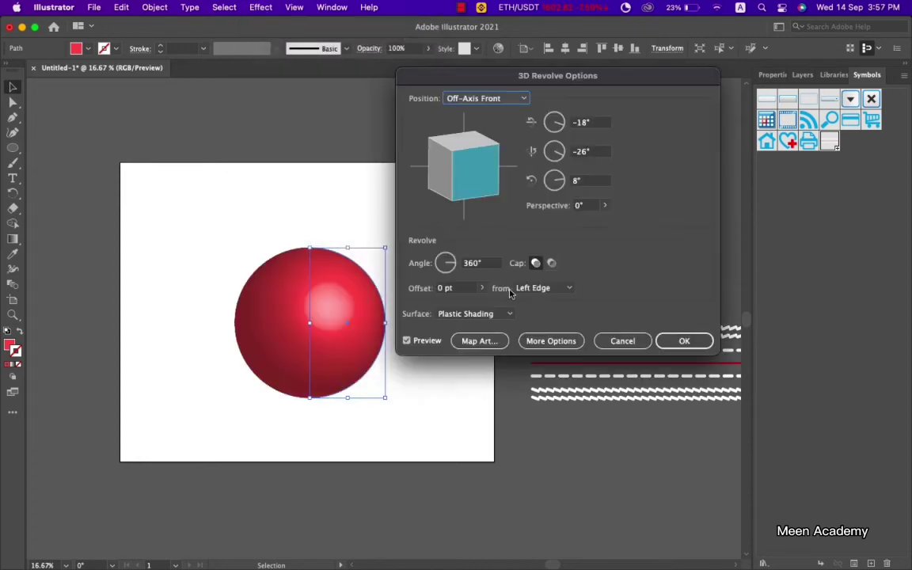
click(444, 315)
click(434, 354)
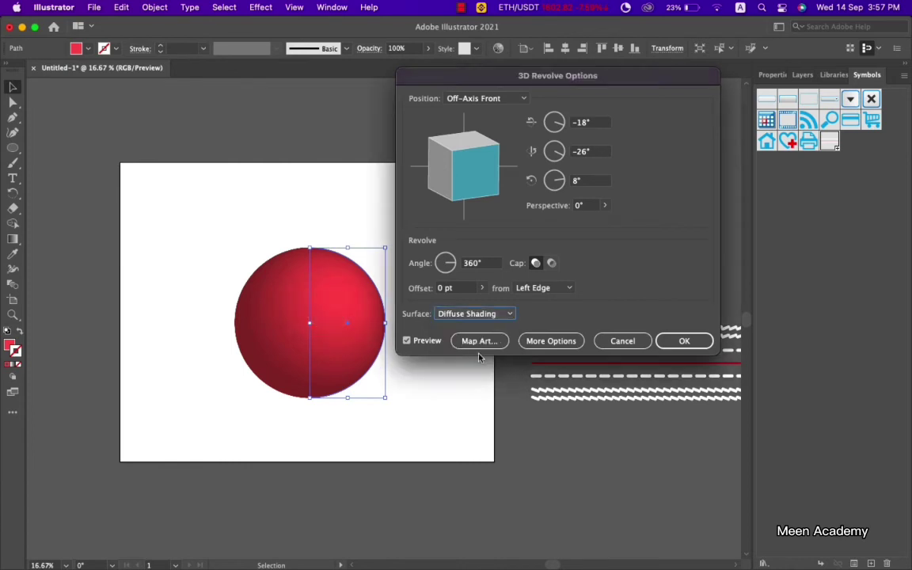
click(475, 313)
click(463, 332)
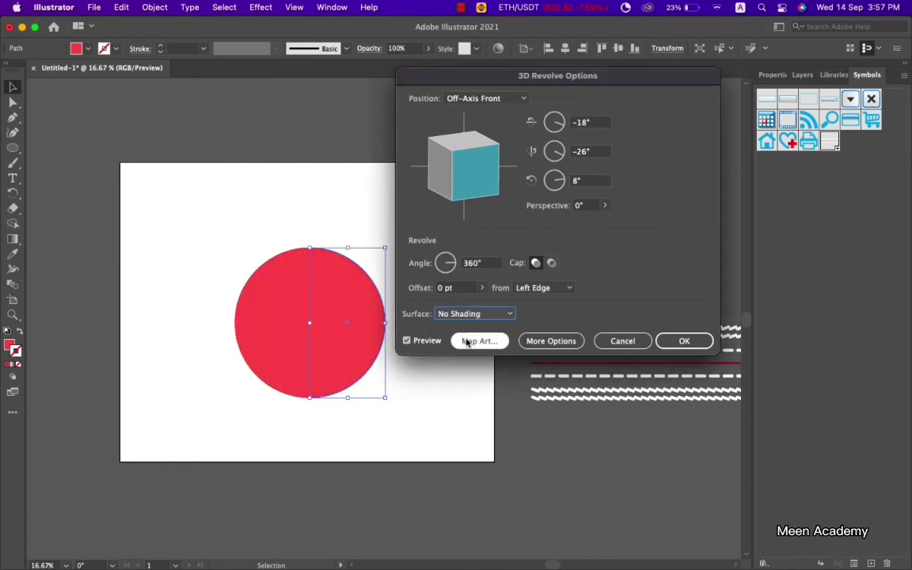
click(475, 314)
click(482, 353)
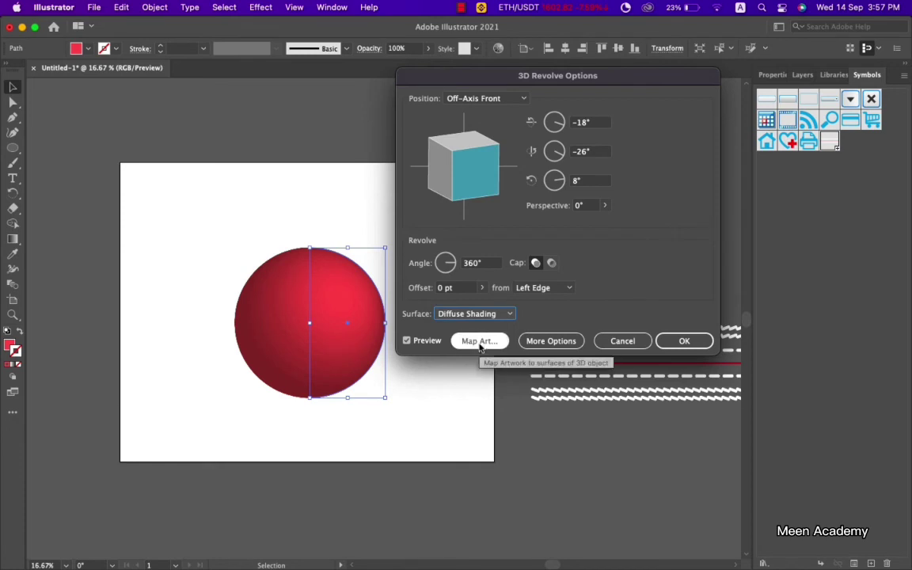
click(480, 342)
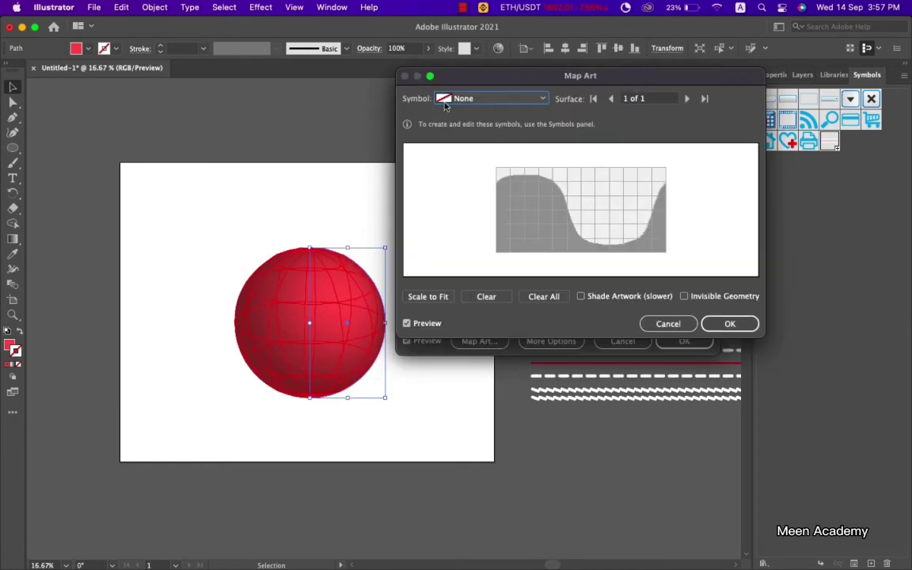
Map the New Symbol stitches as a band around the sphere's middle, then tilt it to a custom rotation
click(498, 99)
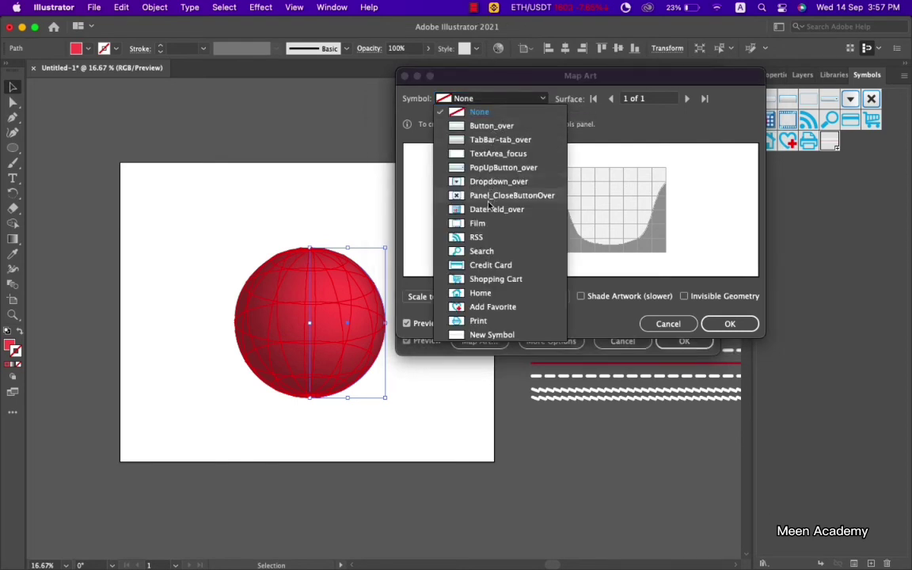
click(478, 335)
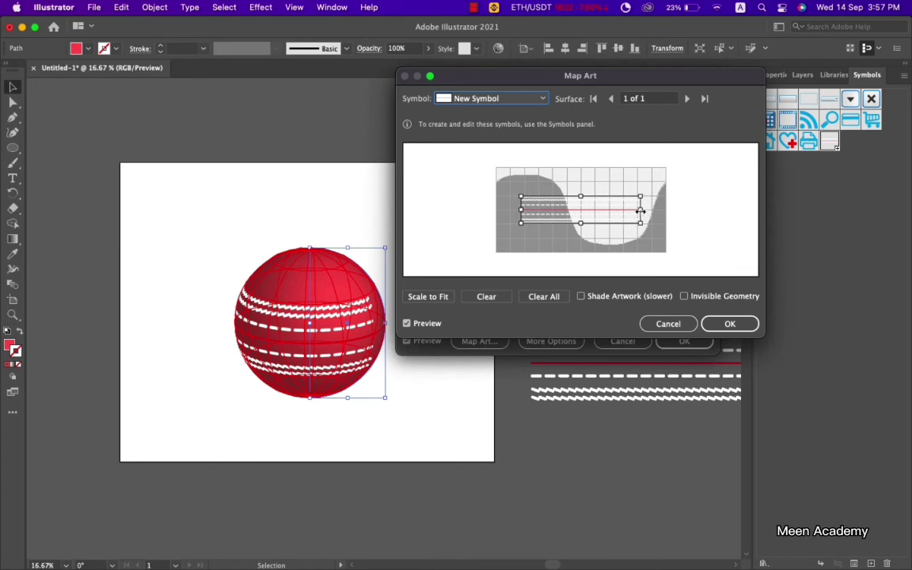
drag(639, 210, 669, 210)
drag(516, 209, 488, 208)
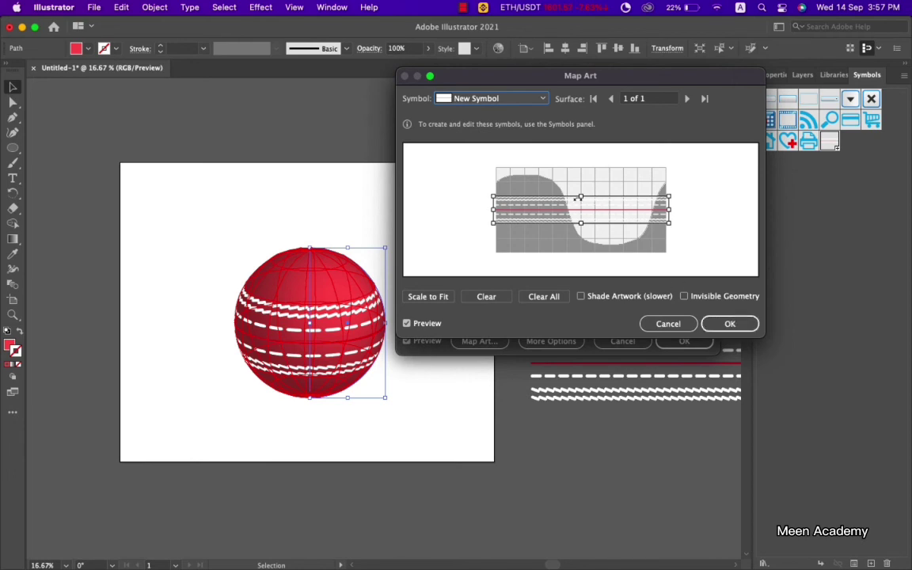
drag(581, 197, 580, 224)
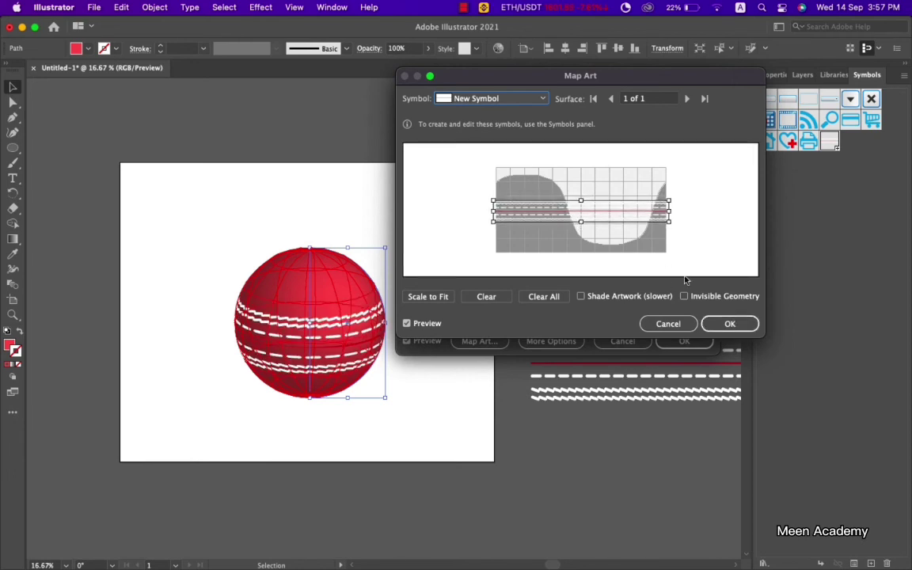
click(729, 323)
drag(436, 136, 487, 149)
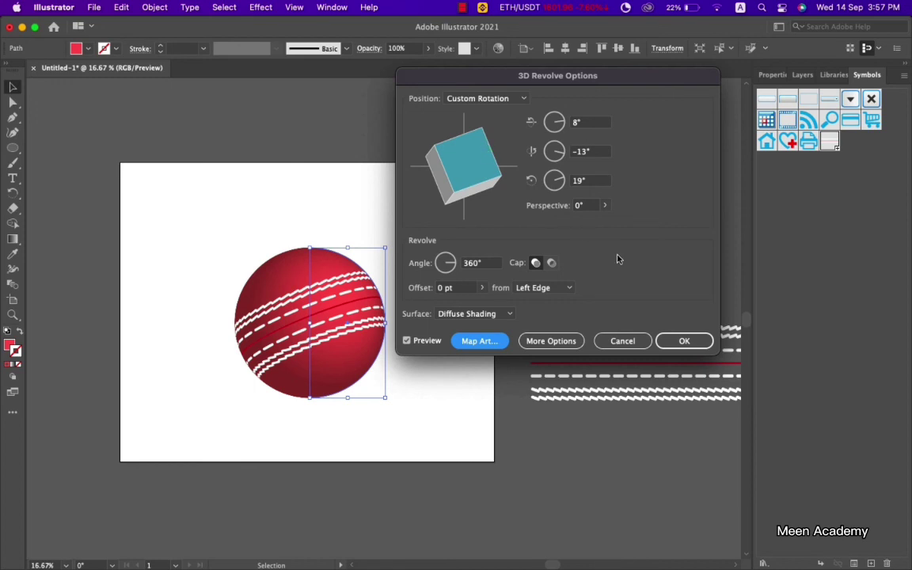
Apply the 3D Revolve at 8°, -13°, 19°, then deselect and scroll around to view the ball
click(684, 341)
click(149, 194)
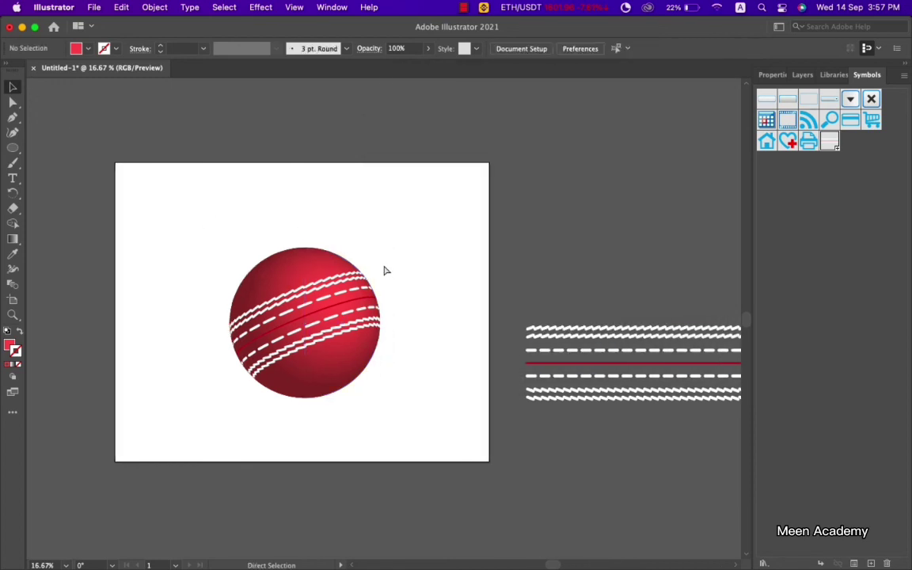
scroll(388, 272, left, 1)
scroll(387, 272, down, 1)
scroll(385, 271, up, 2)
scroll(404, 281, down, 1)
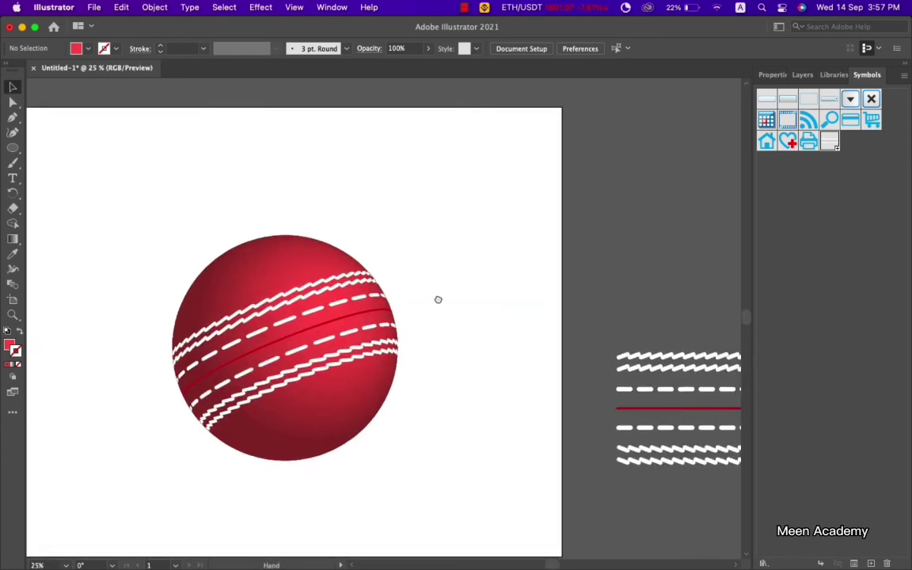
scroll(438, 299, left, 5)
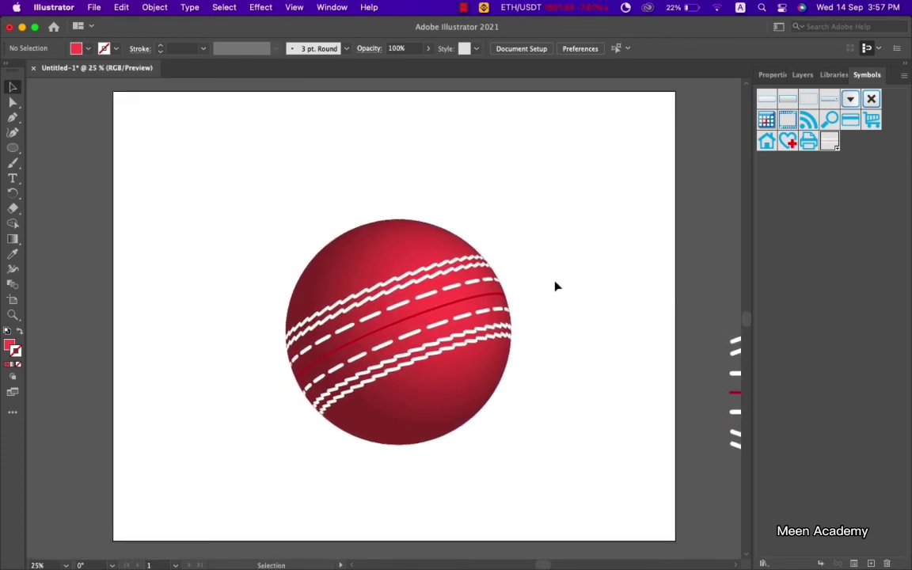